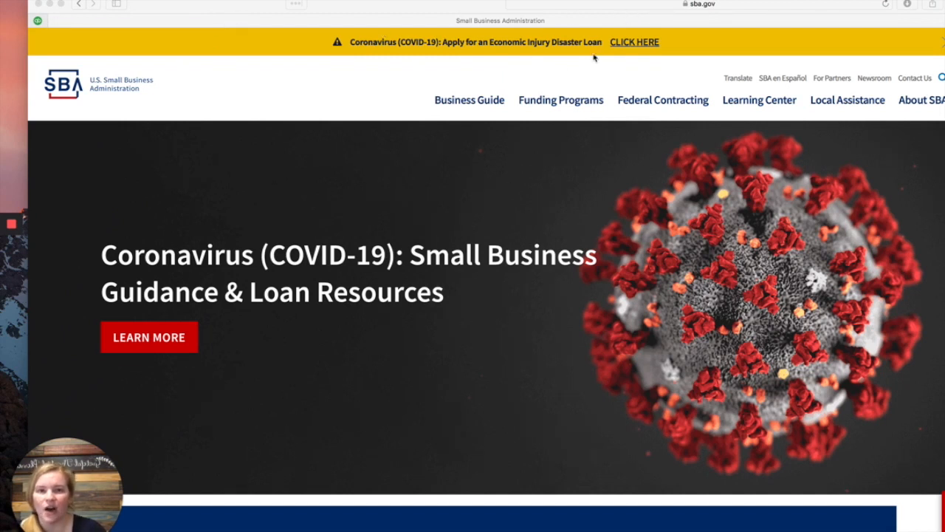
Step: Open the COVID-19 Economic Injury Disaster Loan application from the SBA.gov banner
left_click(639, 43)
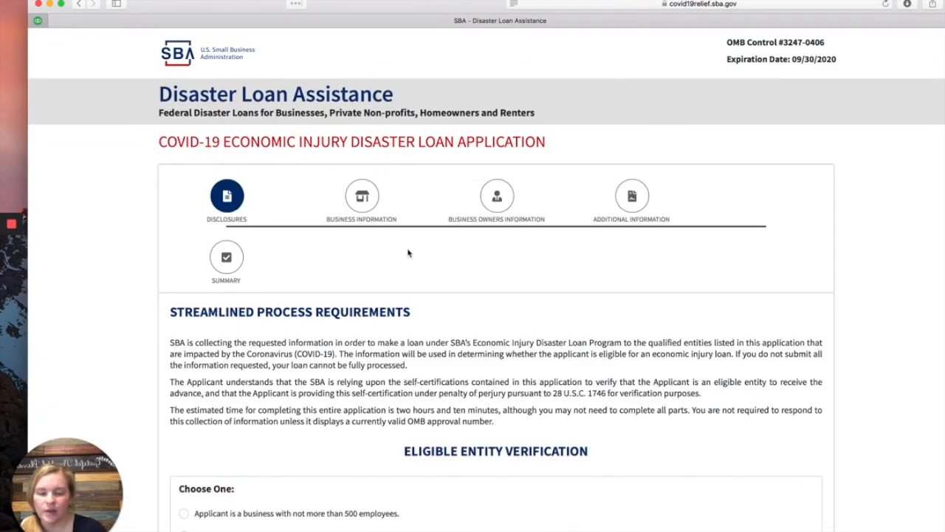
Step: Declare a business with no more than 500 employees, confirm all seven eligibility statements, and continue
scroll(412, 247, "down", 5)
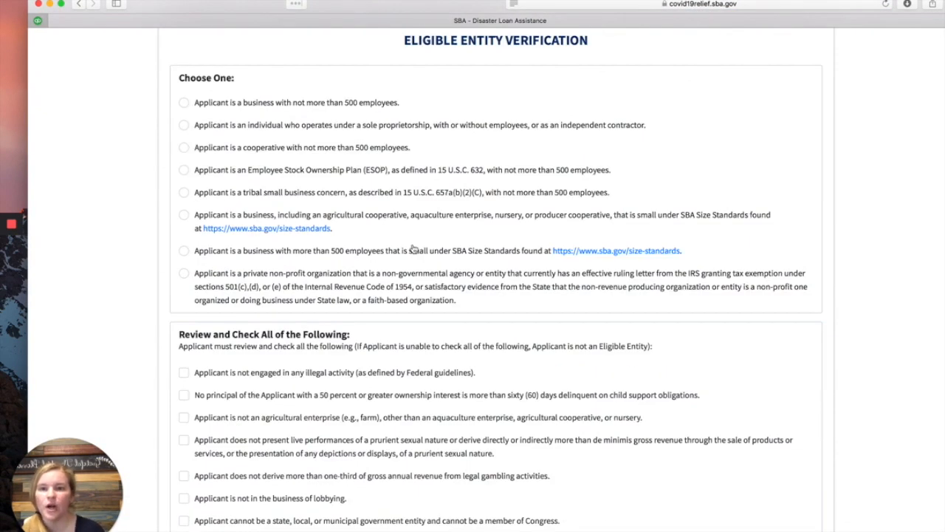
left_click(363, 110)
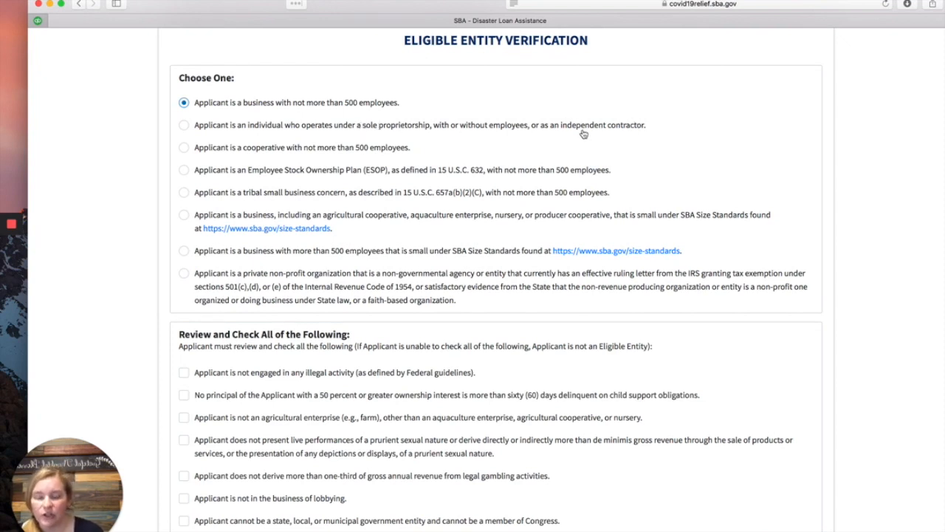
scroll(110, 355, "down", 2)
left_click(184, 289)
left_click(184, 311)
left_click(184, 333)
left_click(184, 356)
left_click(184, 392)
left_click(184, 414)
left_click(184, 436)
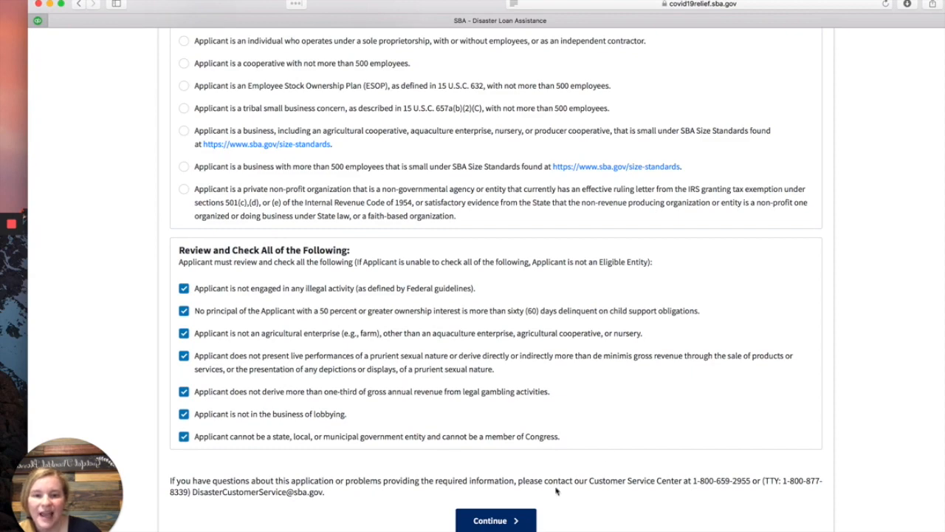
left_click(529, 524)
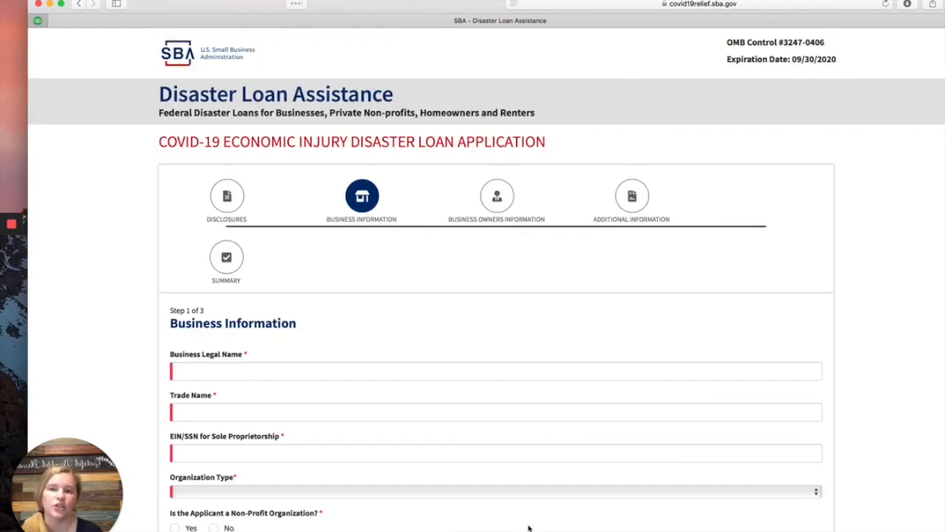
Step: Enter the sample LLC business name as both Business Legal Name and Trade Name
left_click(507, 371)
scroll(507, 371, "down", 5)
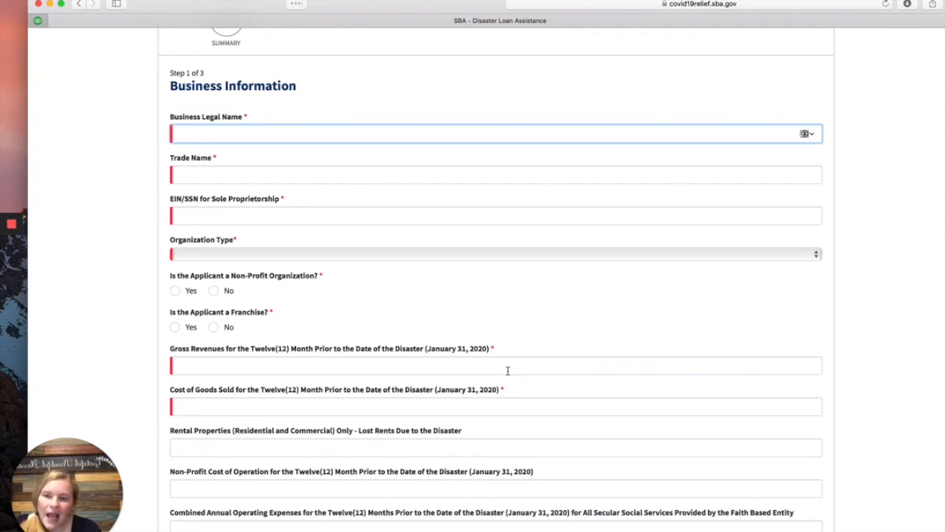
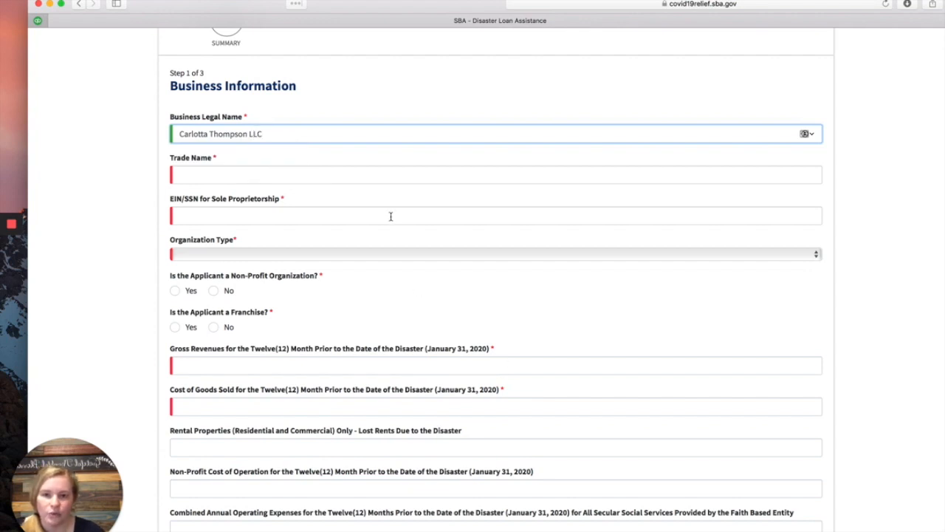
left_click(394, 180)
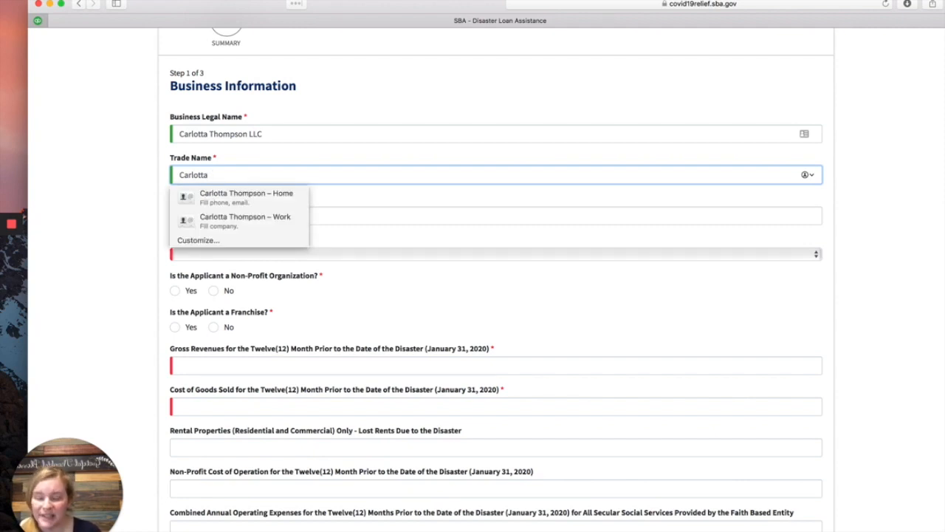
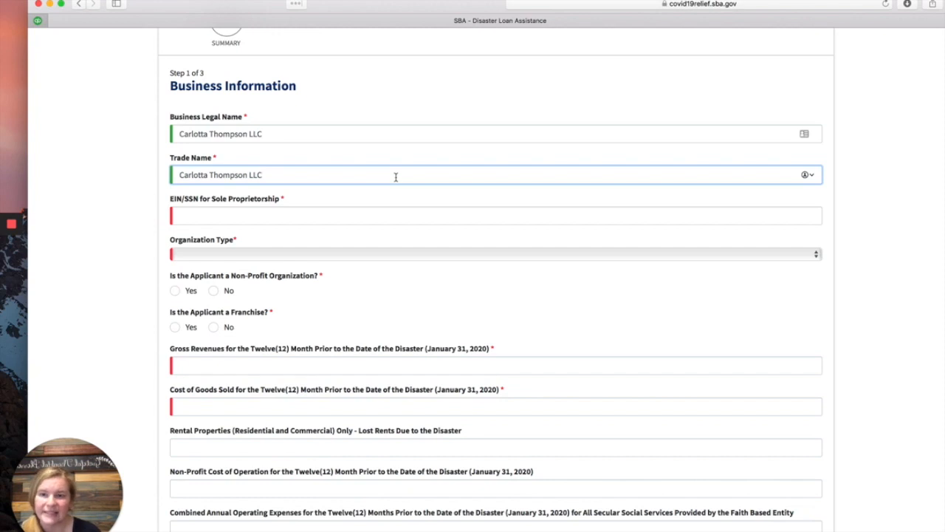
left_click(242, 213)
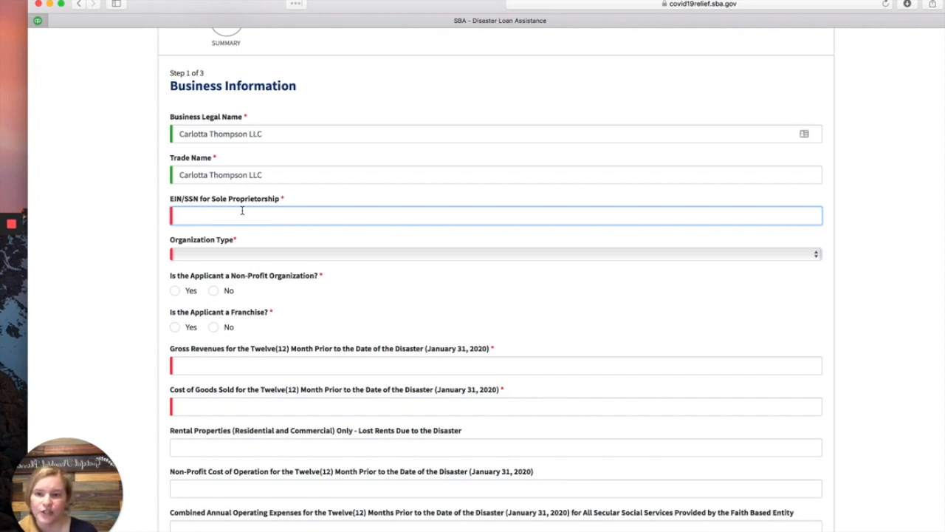
Step: Choose Limited Liability Company as Organization Type and enter a placeholder all-zero EIN
left_click(388, 252)
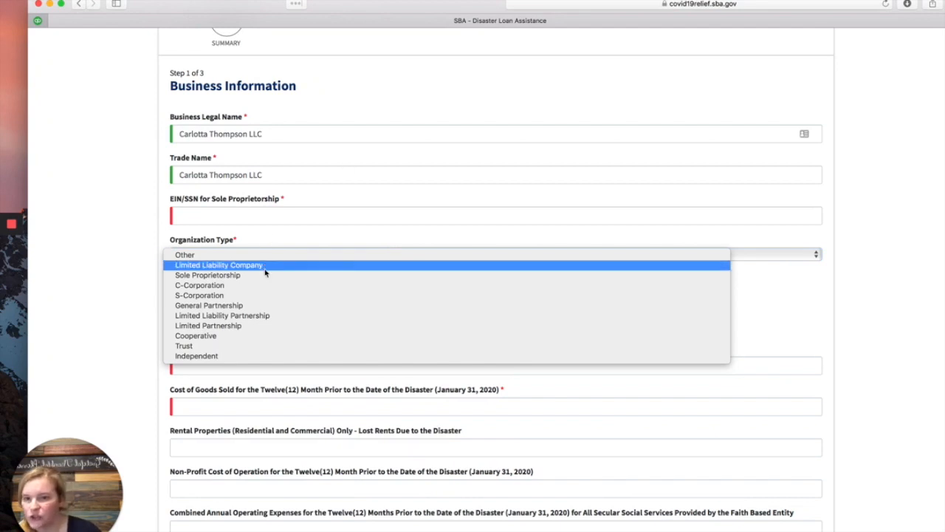
left_click(323, 411)
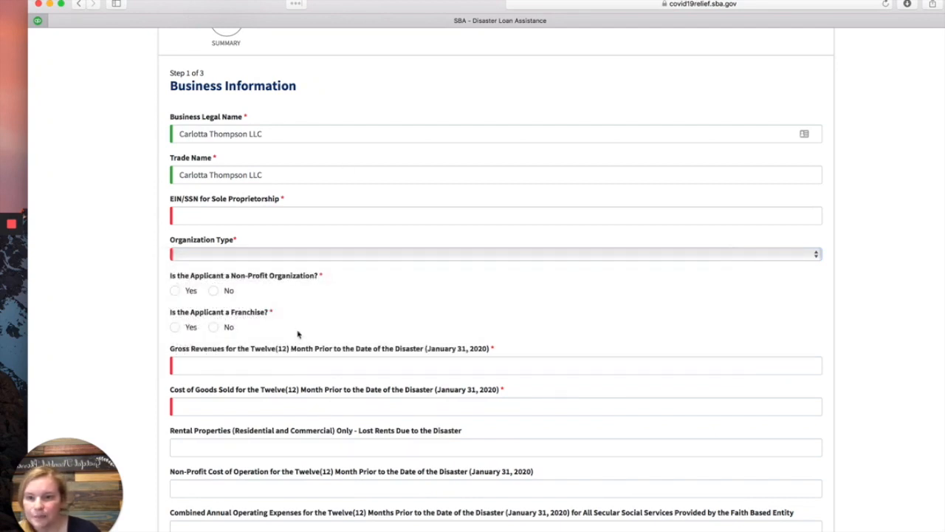
left_click(228, 255)
left_click(232, 264)
left_click(241, 213)
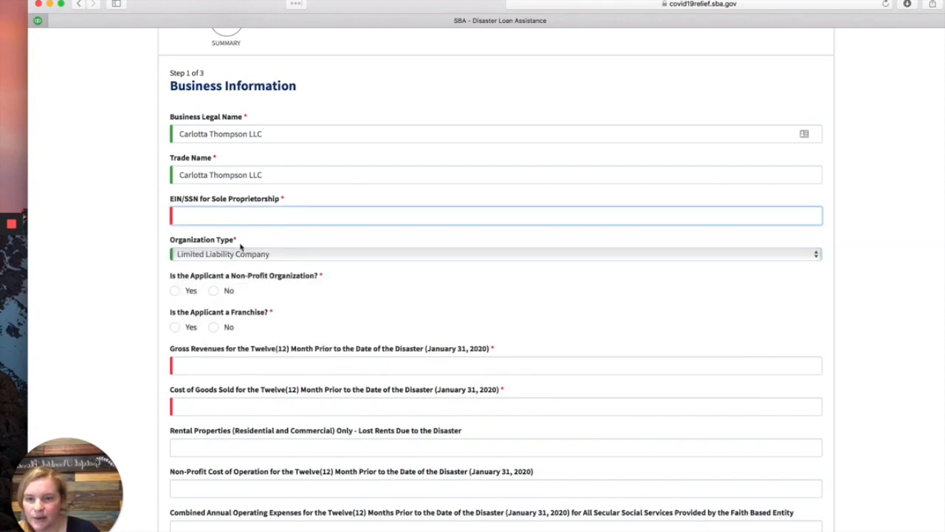
type("00-0000")
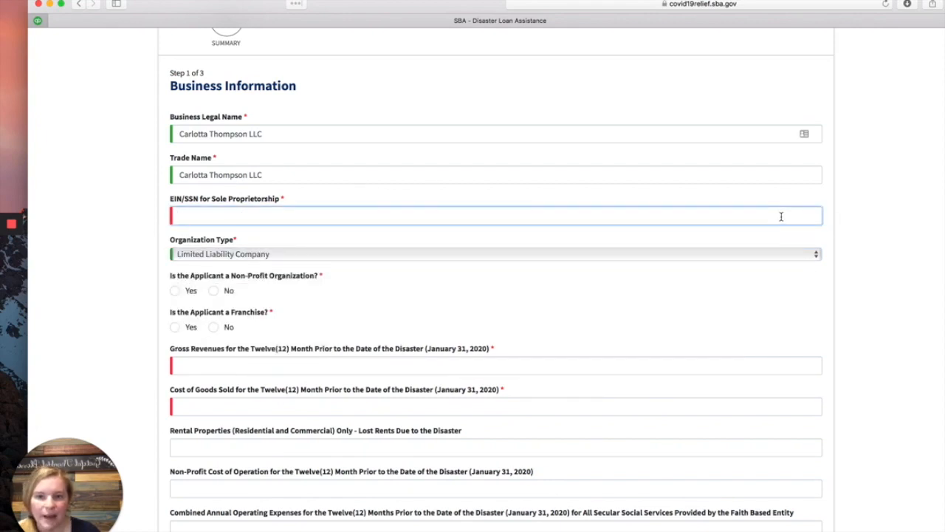
type("000")
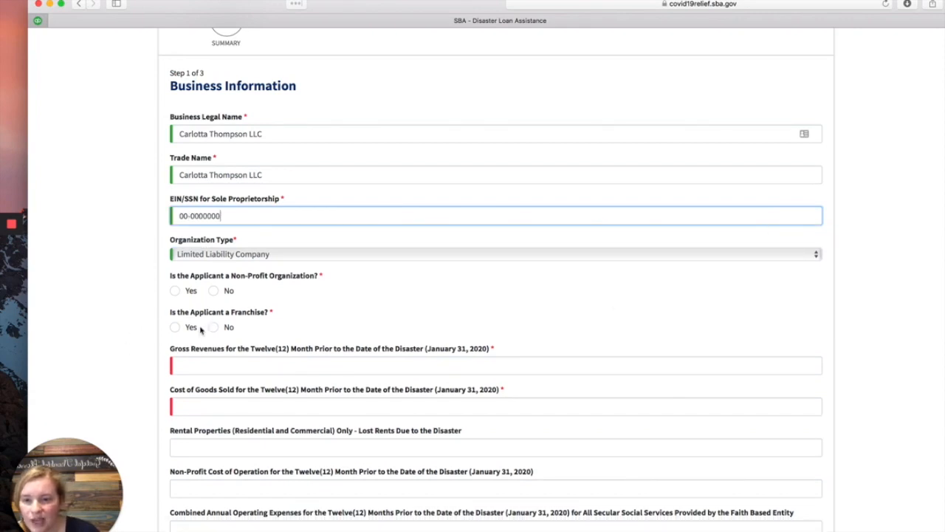
scroll(199, 329, "down", 1)
scroll(196, 319, "down", 2)
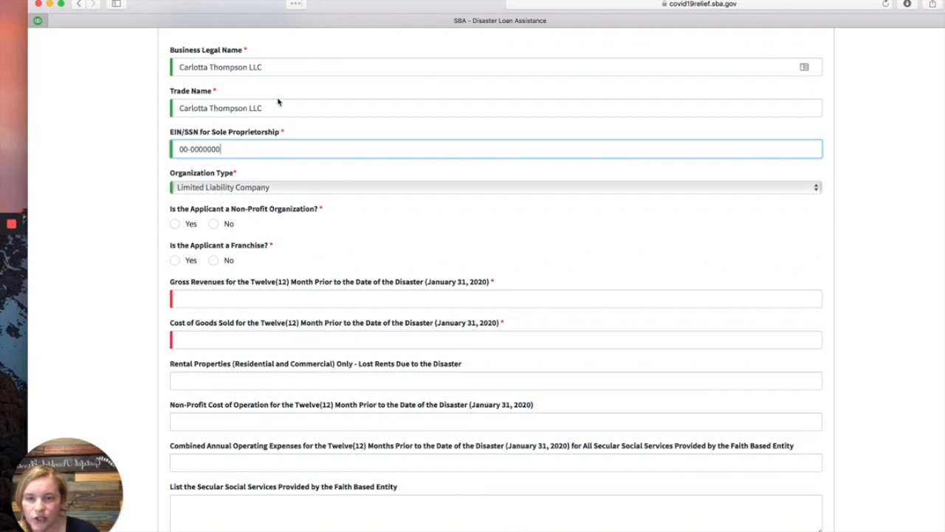
Step: Replace the Business Legal Name and Trade Name with 'Test LLC'
left_click_drag(278, 68, 157, 70)
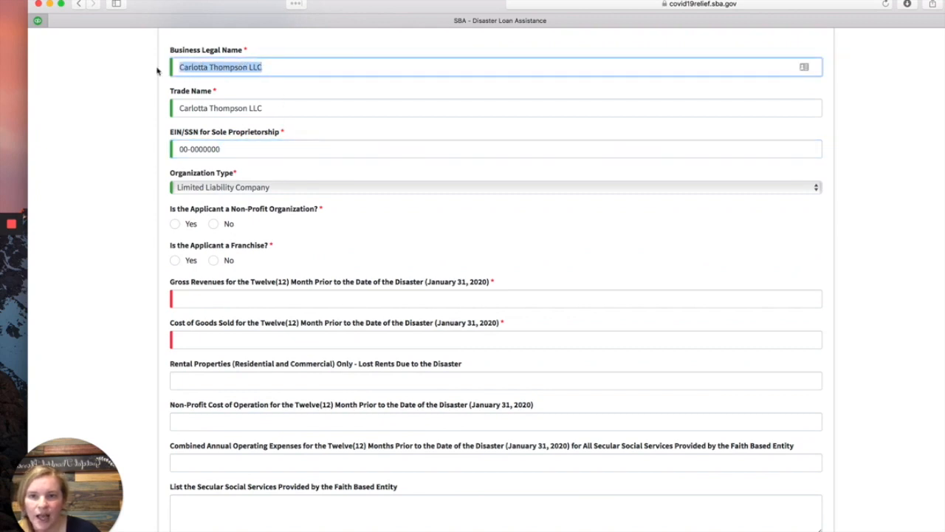
type("Test LLC")
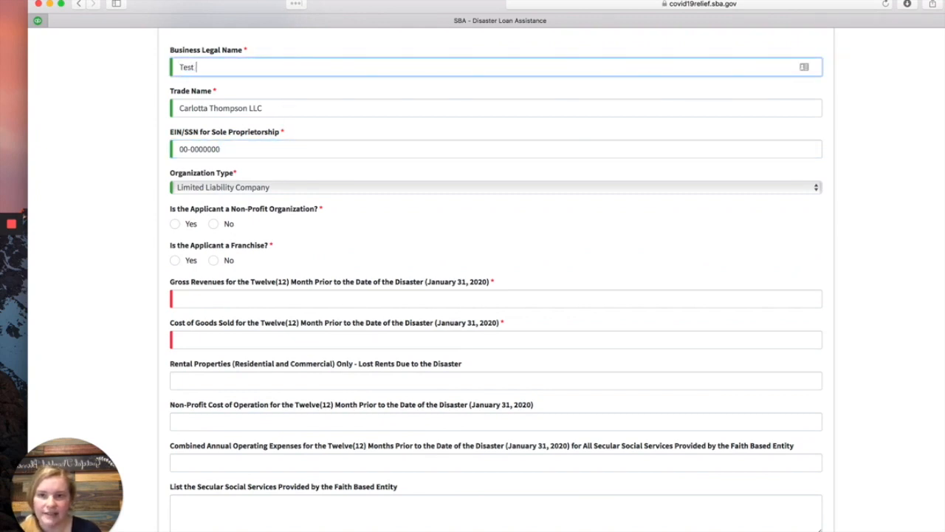
key("Tab")
type("Test")
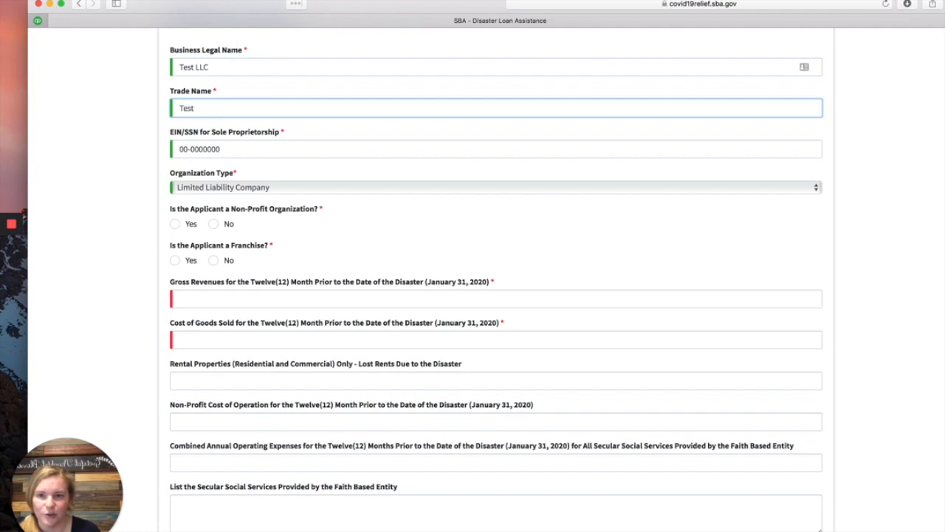
key("super+l")
left_click(249, 126)
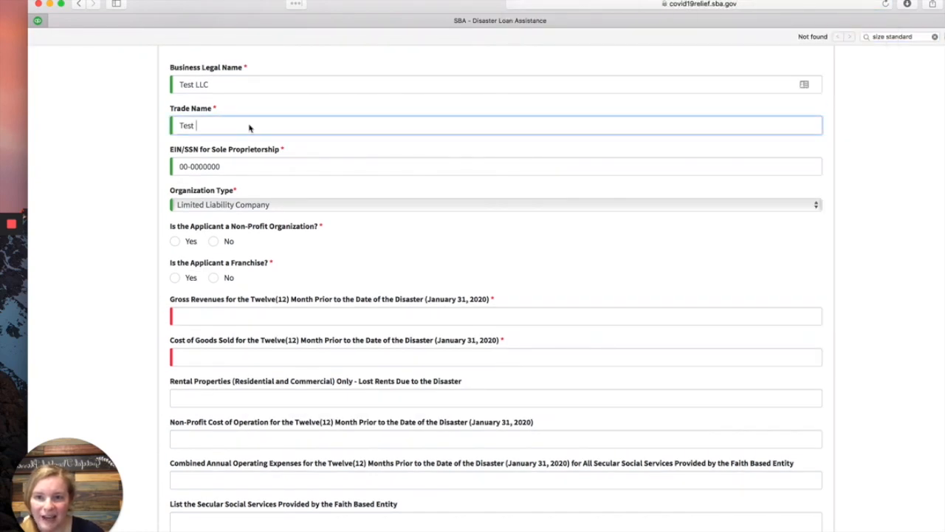
type("LLC")
left_click(290, 317)
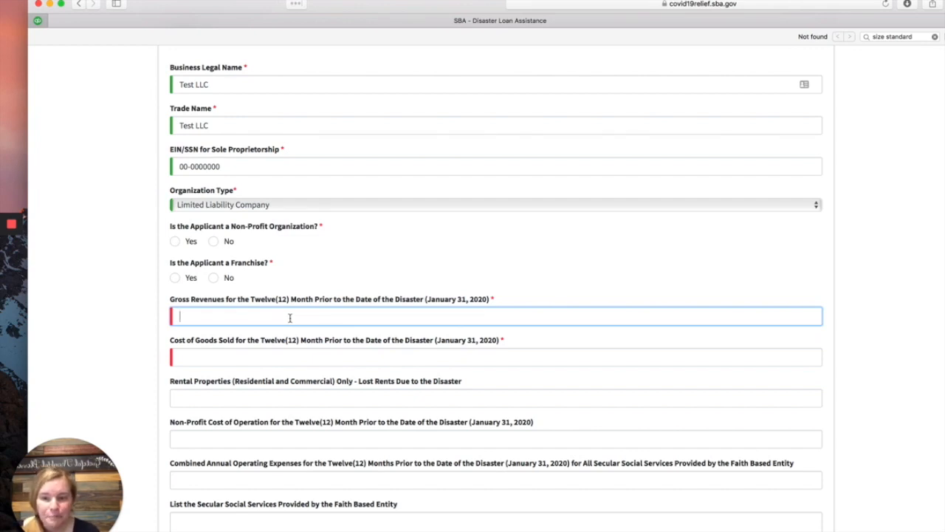
Step: Enter $100,000 as Gross Revenues for the twelve months before January 31, 2020
type("100")
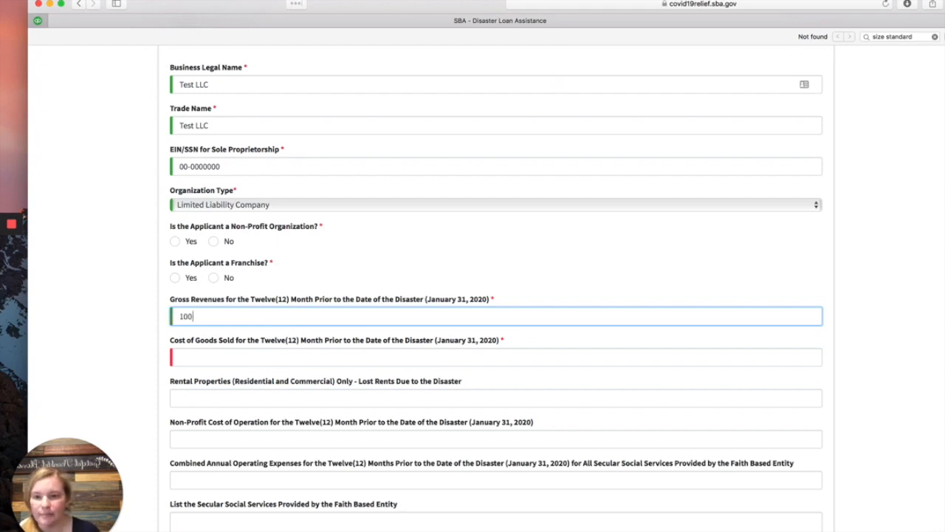
type("000")
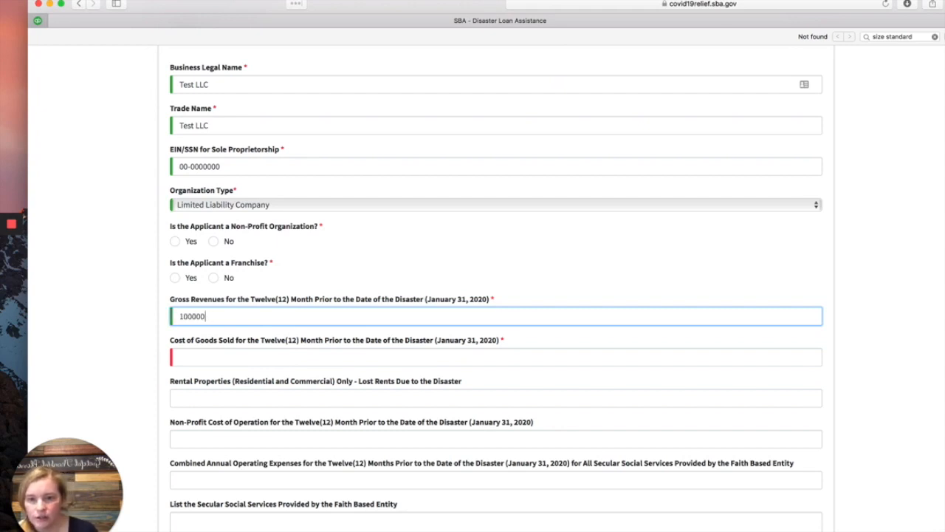
key("Tab")
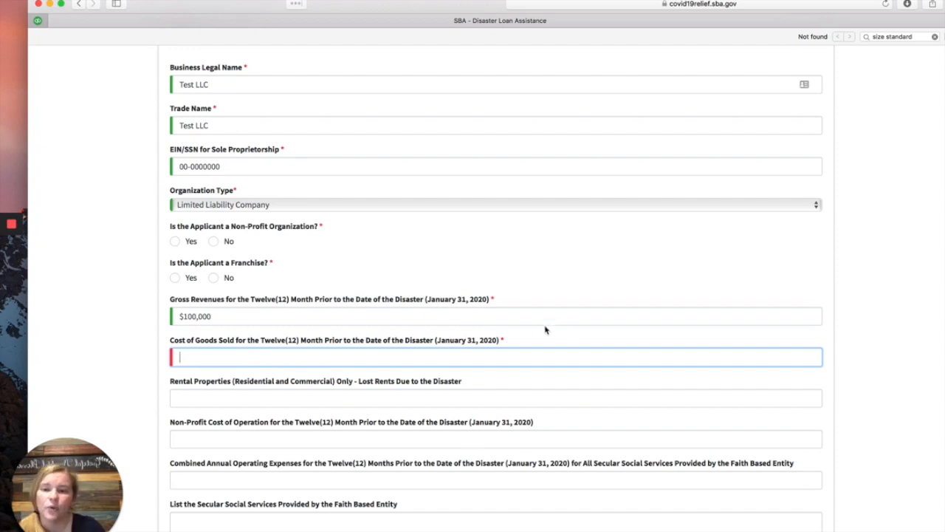
Step: Enter 0 for Cost of Goods Sold, leaving the lost rents and non-profit cost fields blank
scroll(545, 317, "down", 1)
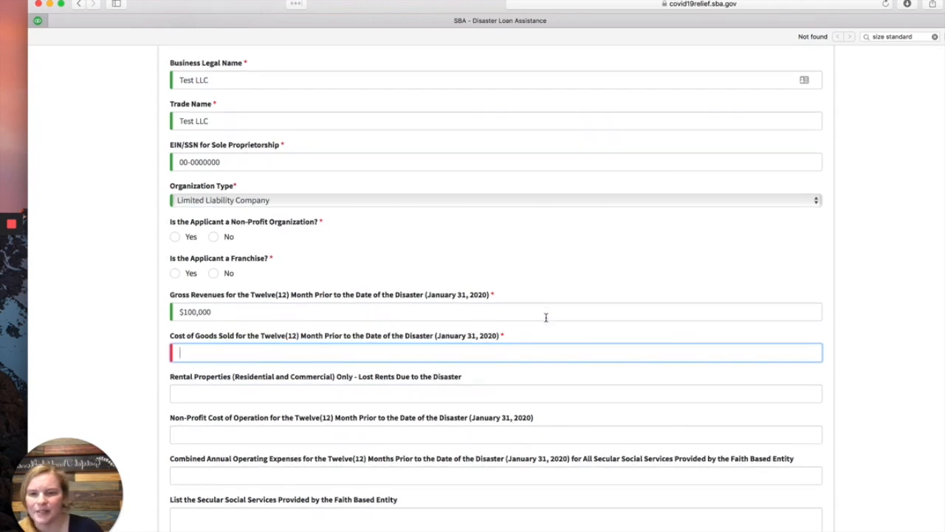
scroll(546, 318, "down", 2)
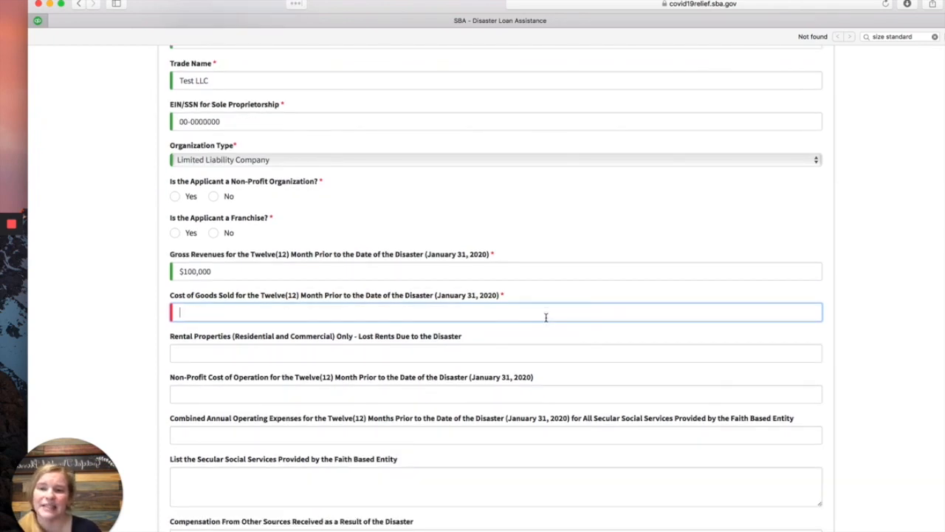
type("0")
scroll(534, 167, "down", 1)
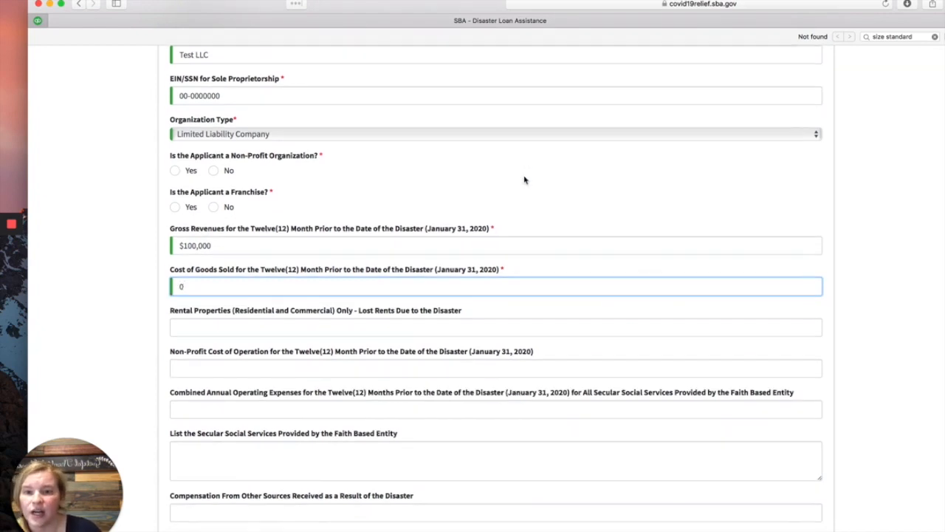
scroll(524, 180, "down", 1)
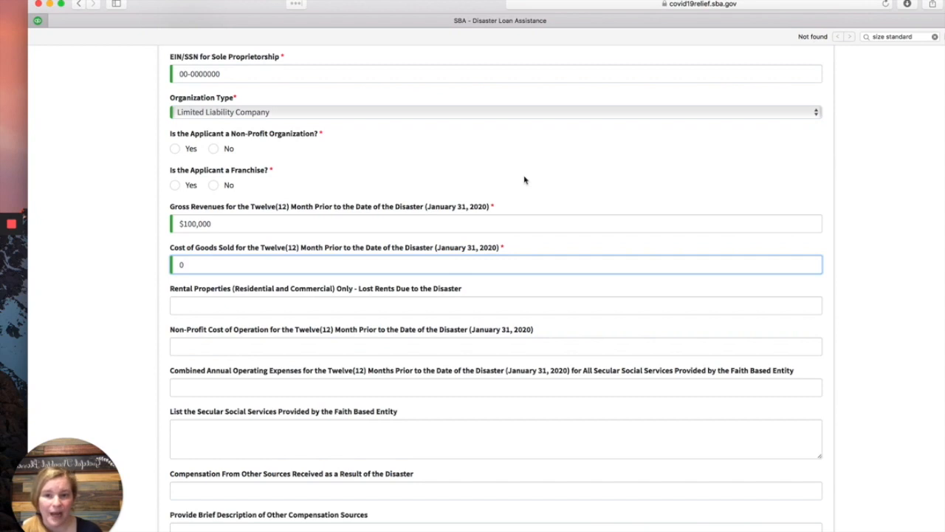
scroll(524, 179, "down", 1)
scroll(524, 179, "down", 3)
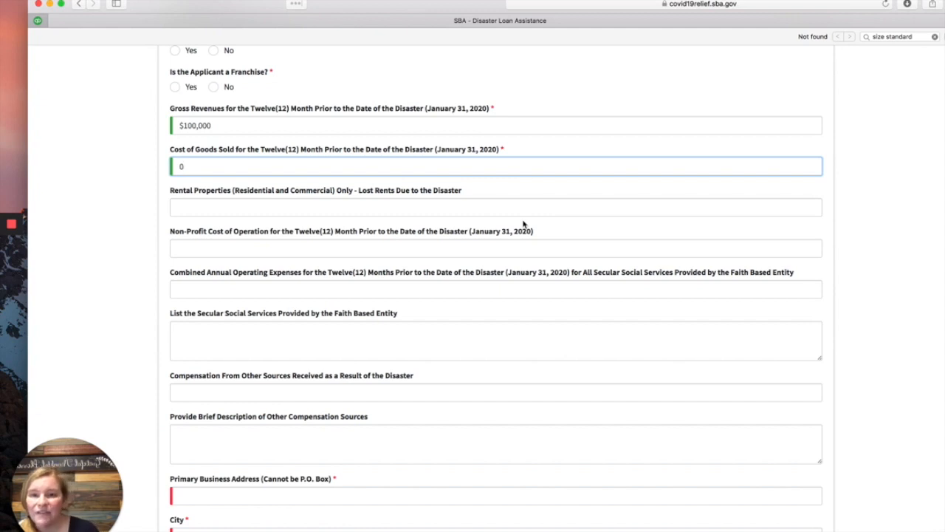
left_click(439, 204)
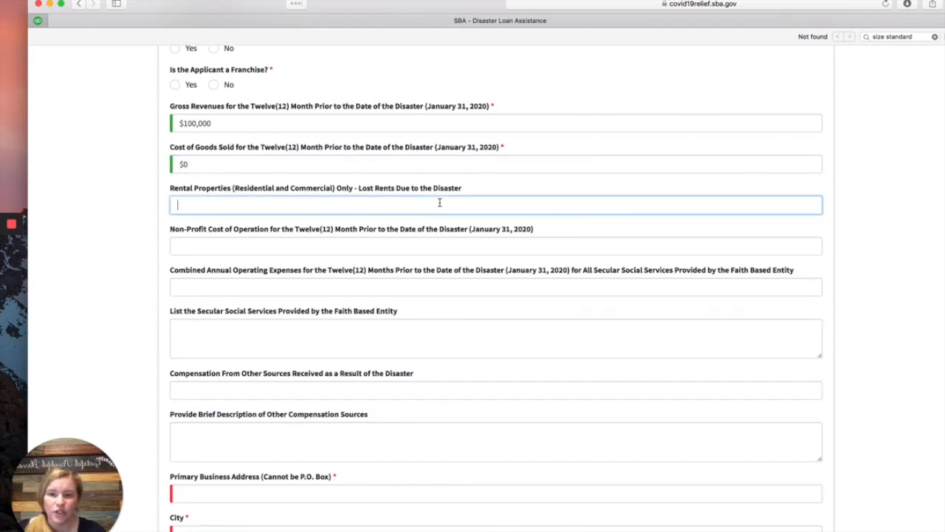
left_click(333, 245)
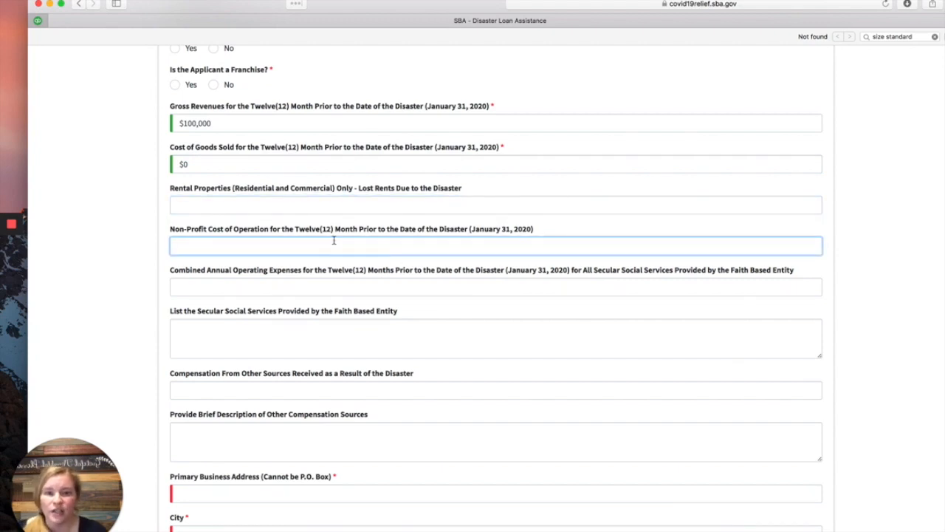
scroll(270, 287, "down", 1)
Step: Fill in a sample primary business street address and the city 'Test'
scroll(139, 302, "down", 3)
scroll(314, 297, "down", 5)
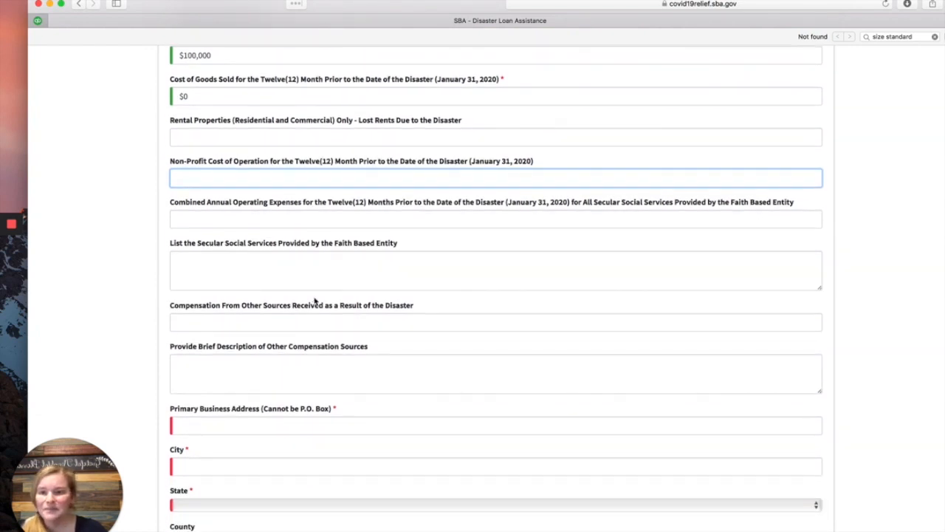
scroll(295, 192, "down", 3)
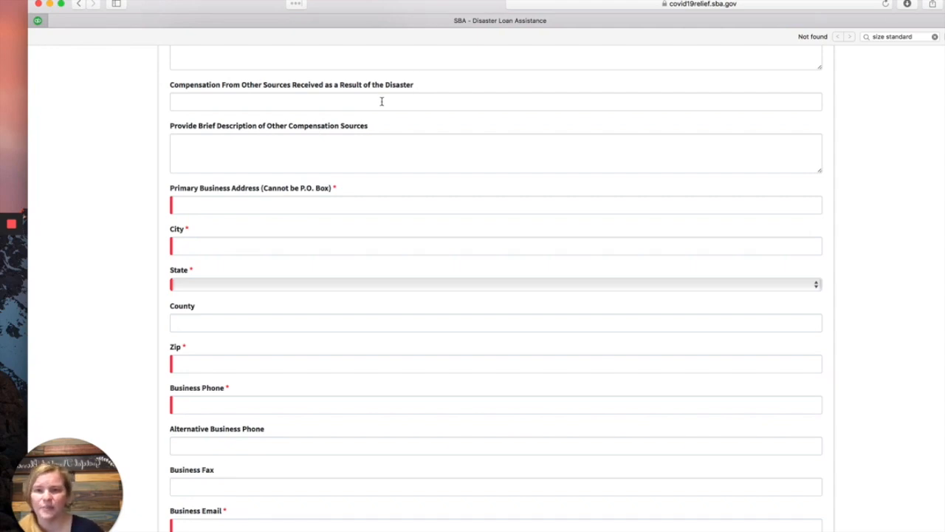
scroll(232, 184, "down", 2)
left_click(243, 140)
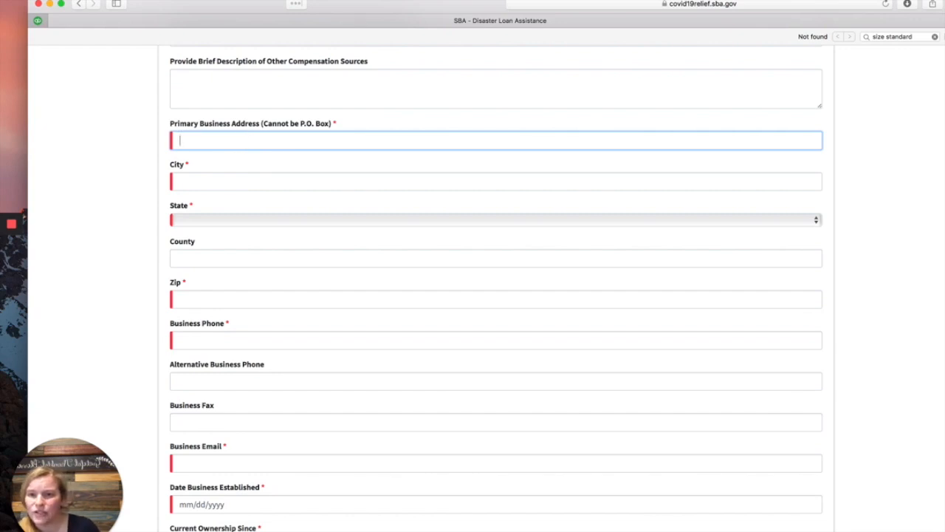
type("1120")
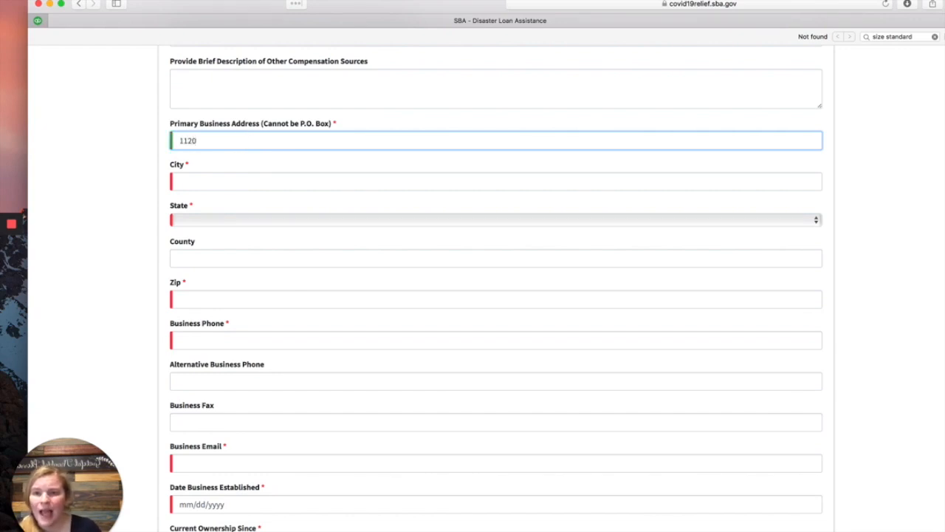
key("BackSpace")
key("BackSpace")
key("BackSpace")
key("BackSpace")
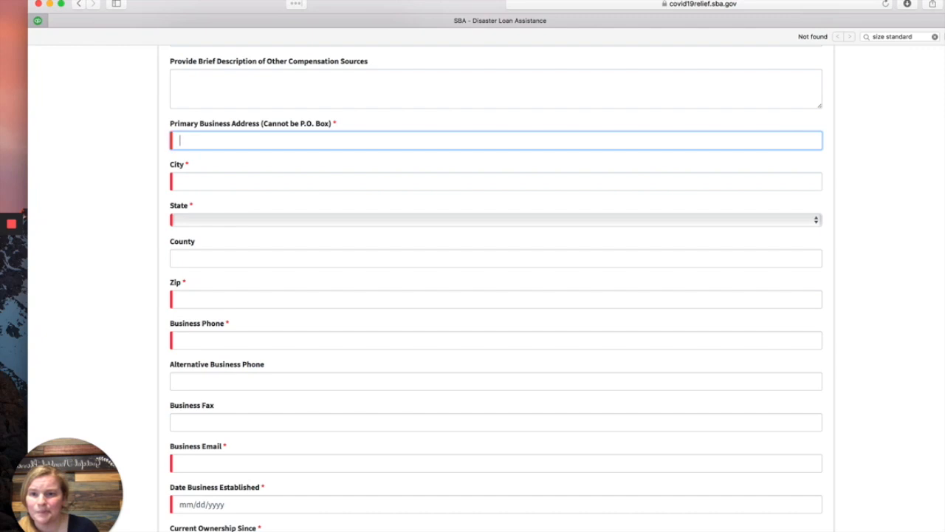
type("4D")
key("BackSpace")
type("Test")
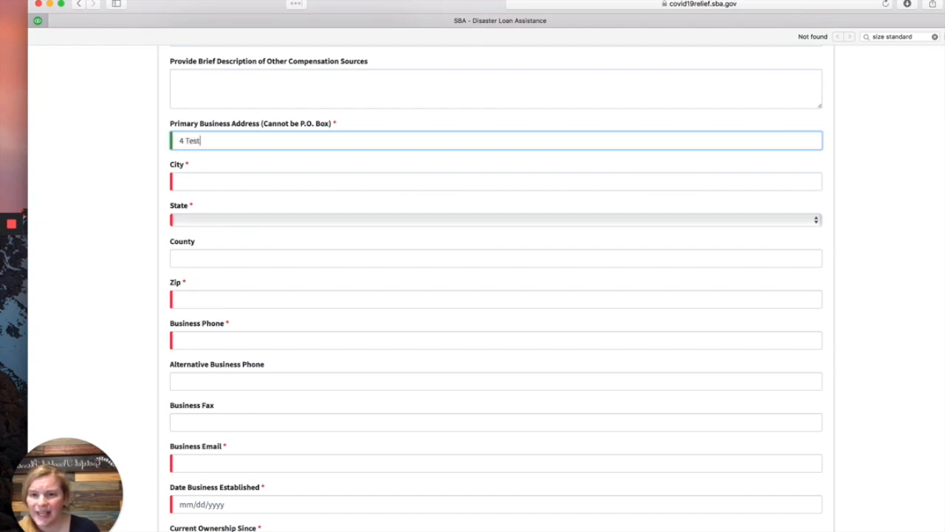
key("Tab")
type("Test")
Step: Set the state to Alabama and county to AR, then enter the zip code and business phone number
key("Tab")
key("a")
key("Tab")
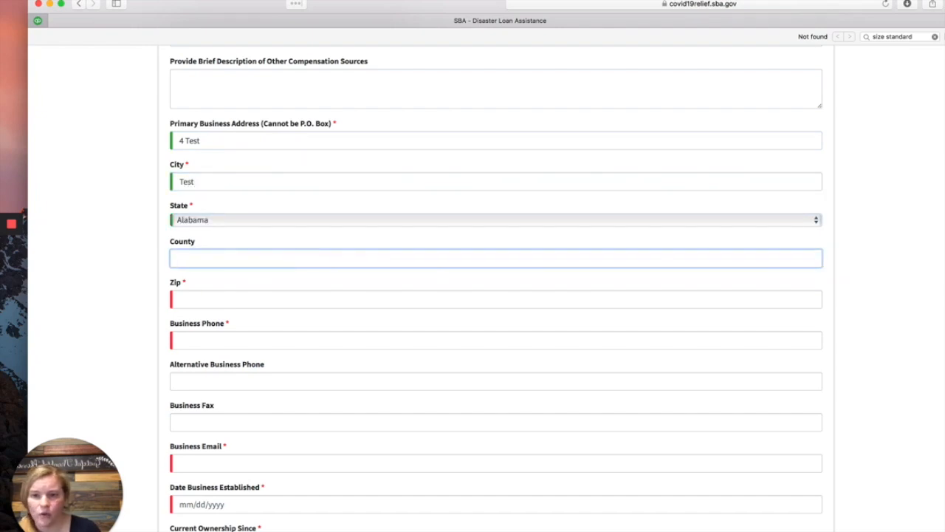
type("AR")
key("Tab")
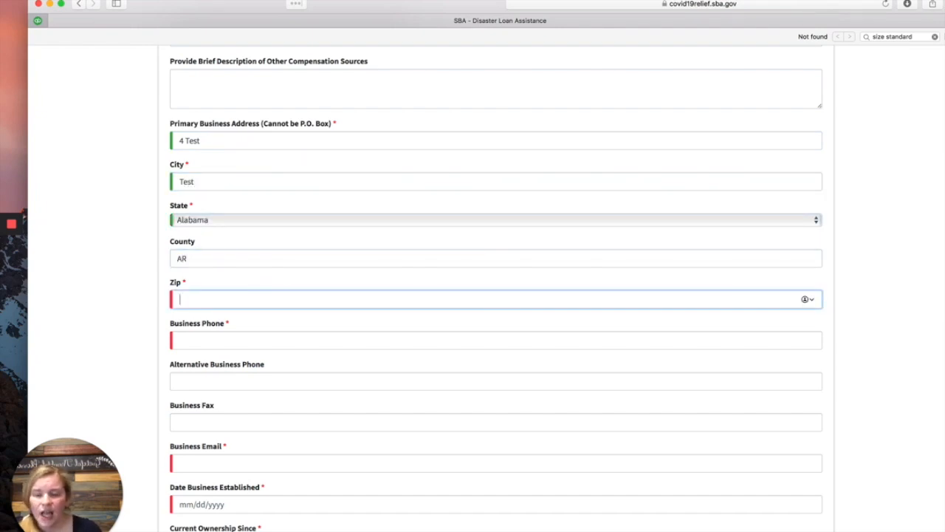
type("71660")
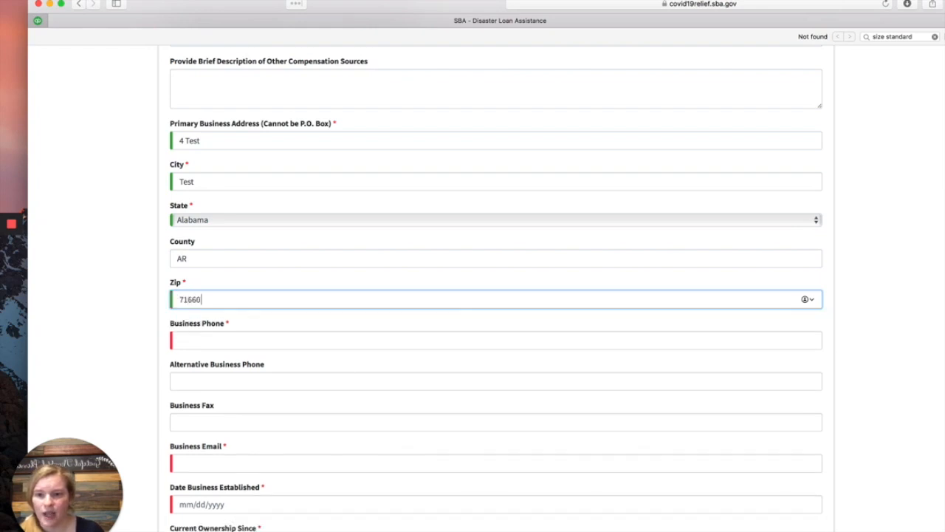
left_click(249, 349)
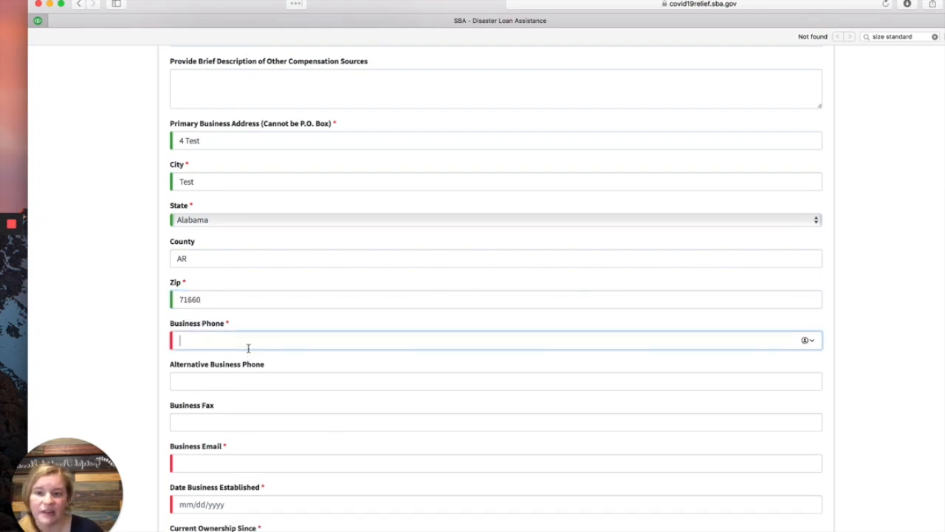
type("8700000000")
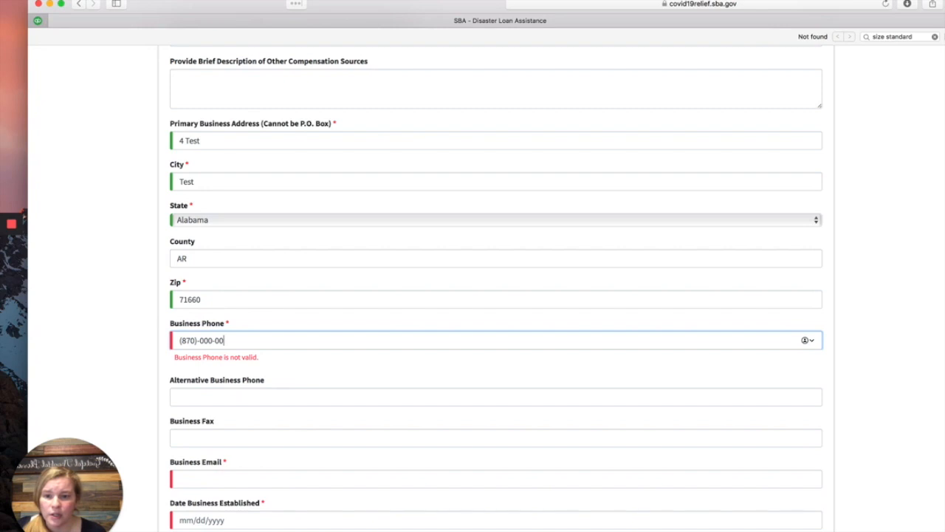
scroll(249, 348, "down", 5)
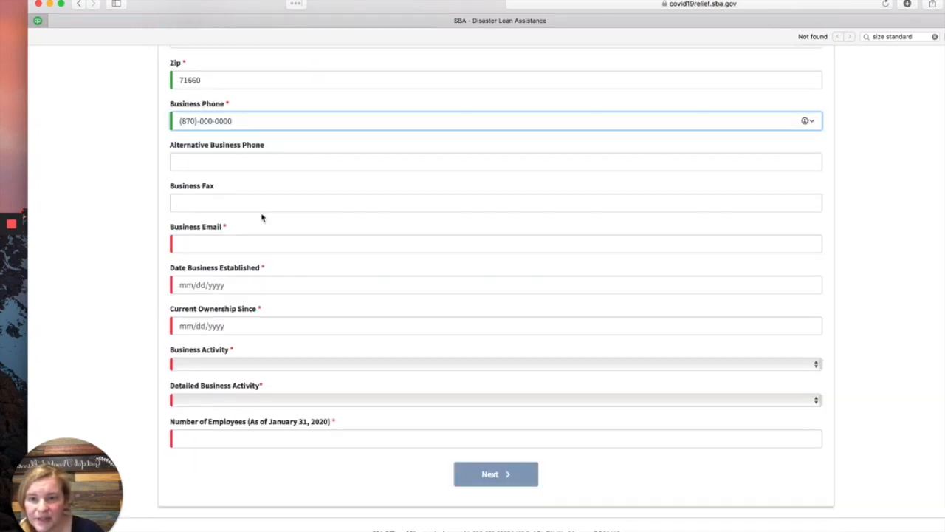
Step: Enter a test business e-mail and 01/01/2017 as both the established and ownership-since dates
left_click(258, 244)
type("test")
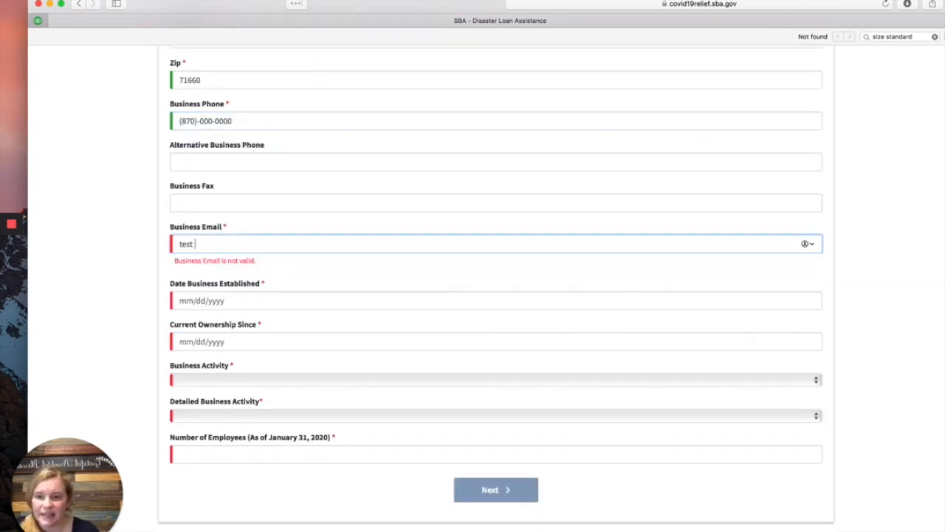
type("@yahoo.com")
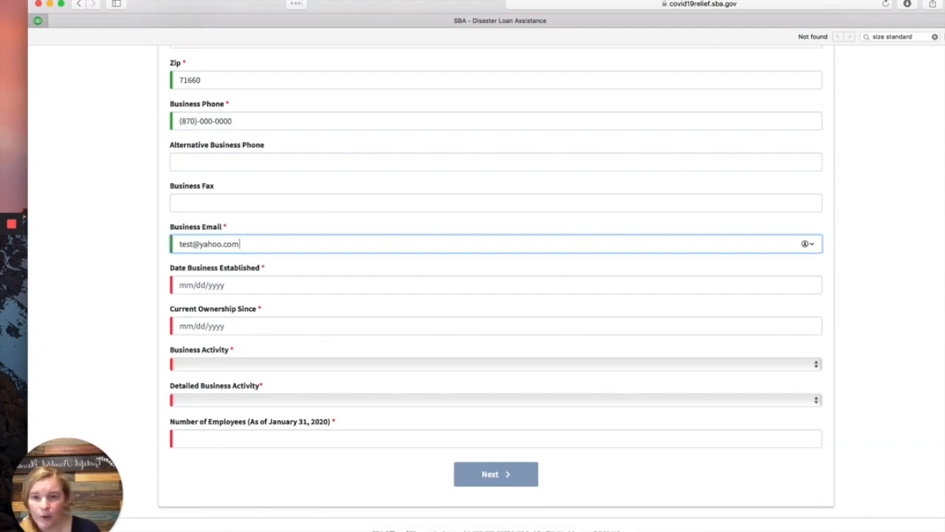
left_click(281, 278)
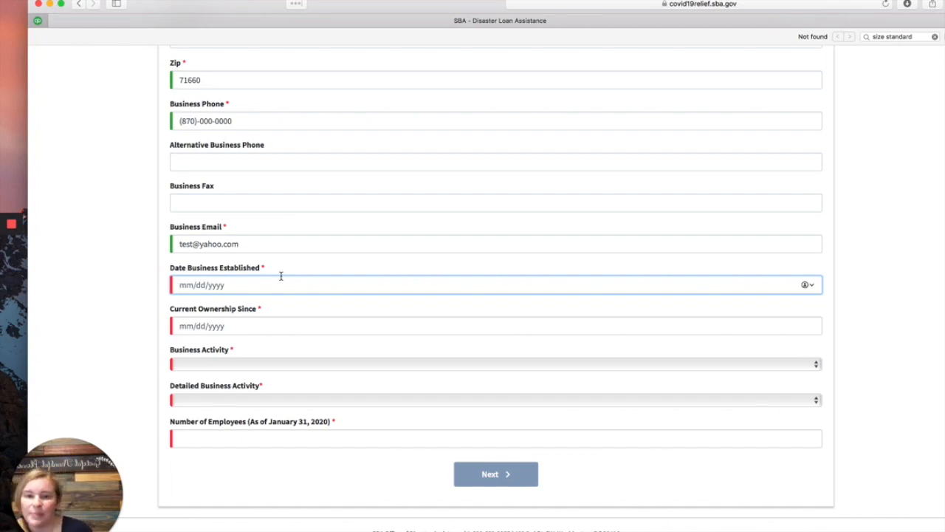
type("01/0")
type("1/01/2019")
key("BackSpace")
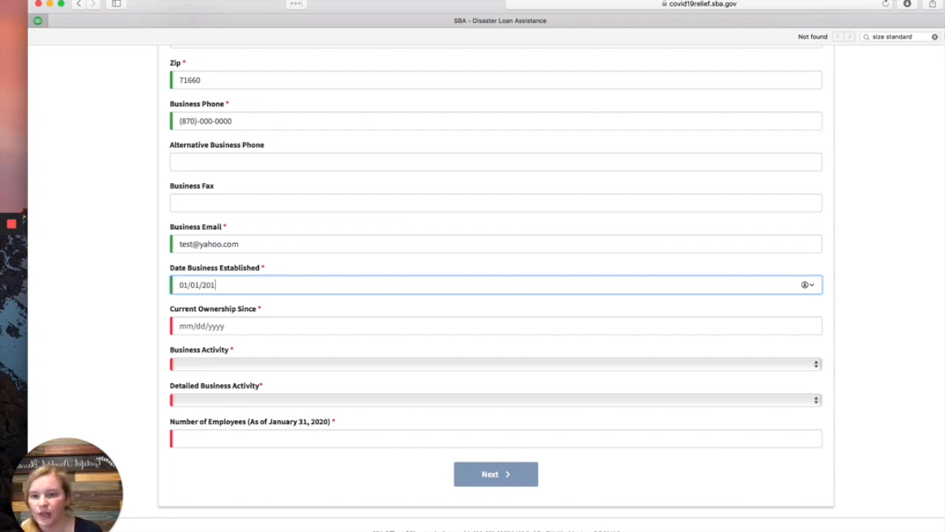
type("7")
key("Tab")
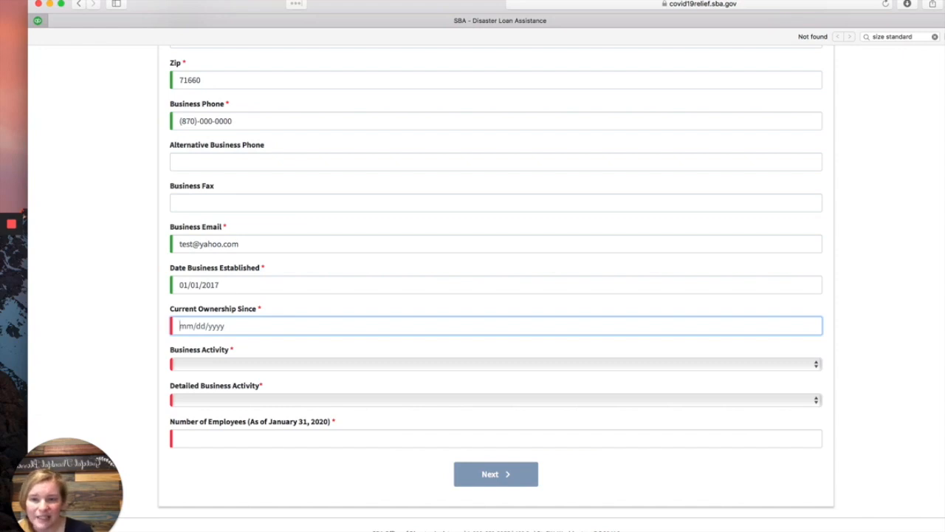
type("01/01/2017")
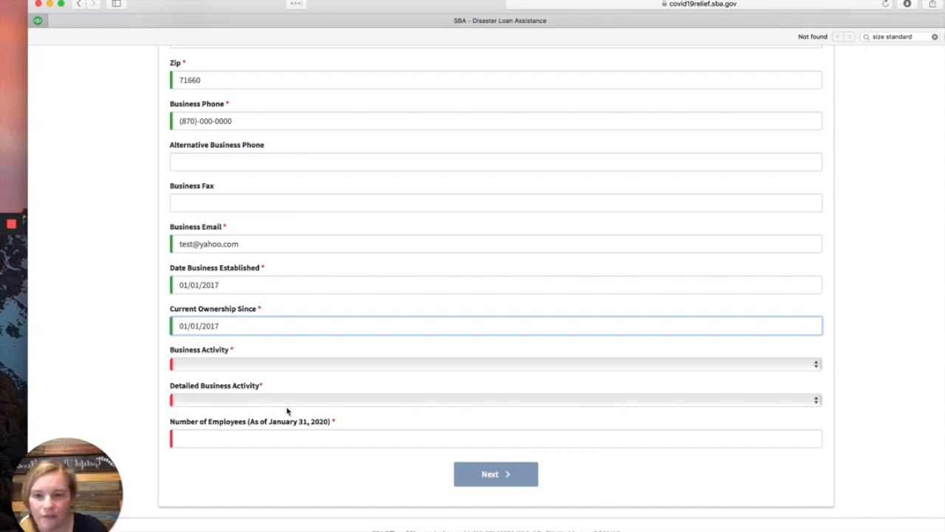
Step: Set Business Activity to Finance with Accounting as the detailed activity
left_click(283, 366)
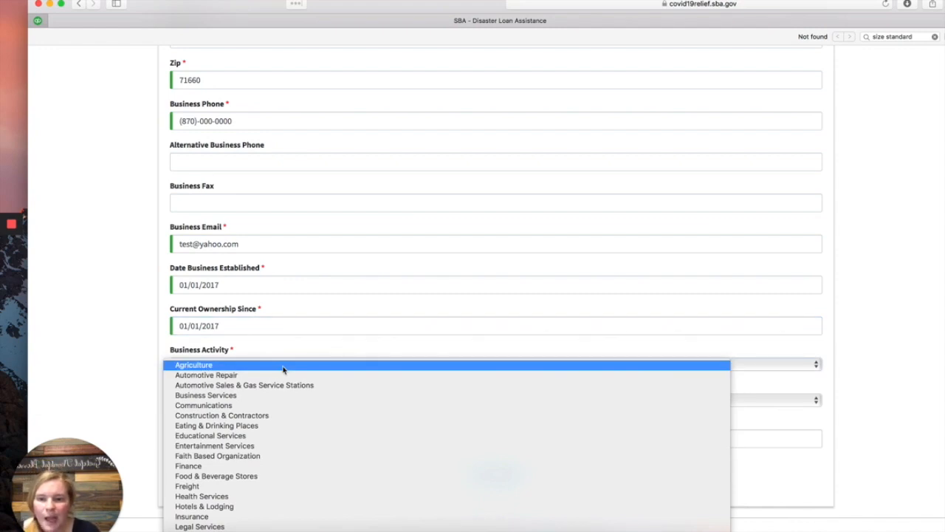
scroll(283, 368, "down", 3)
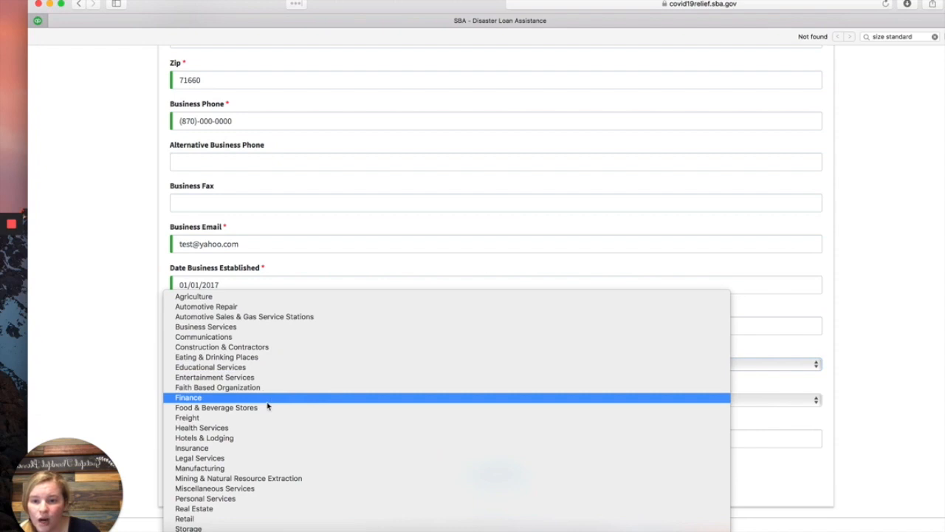
left_click(268, 398)
left_click(259, 402)
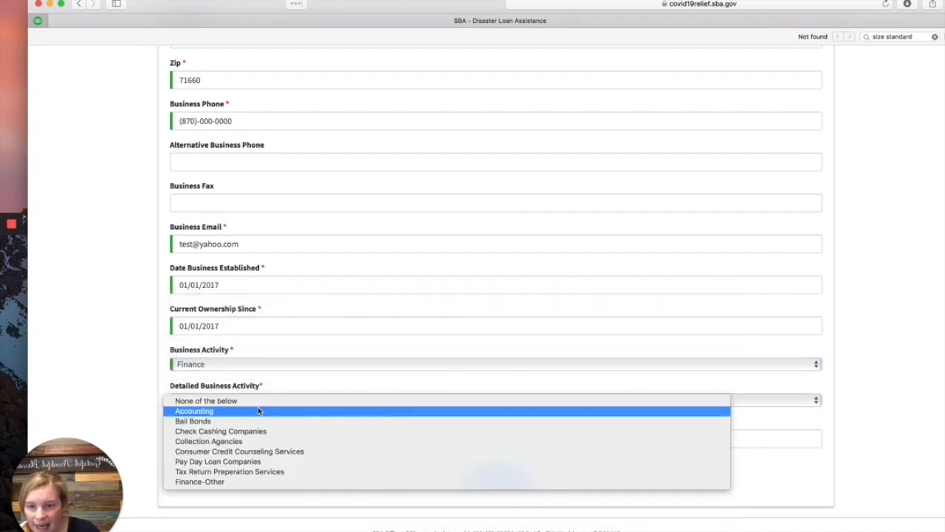
left_click(260, 410)
scroll(259, 412, "down", 1)
Step: Enter 3 as the number of employees and proceed to Business Owners Information
left_click(259, 419)
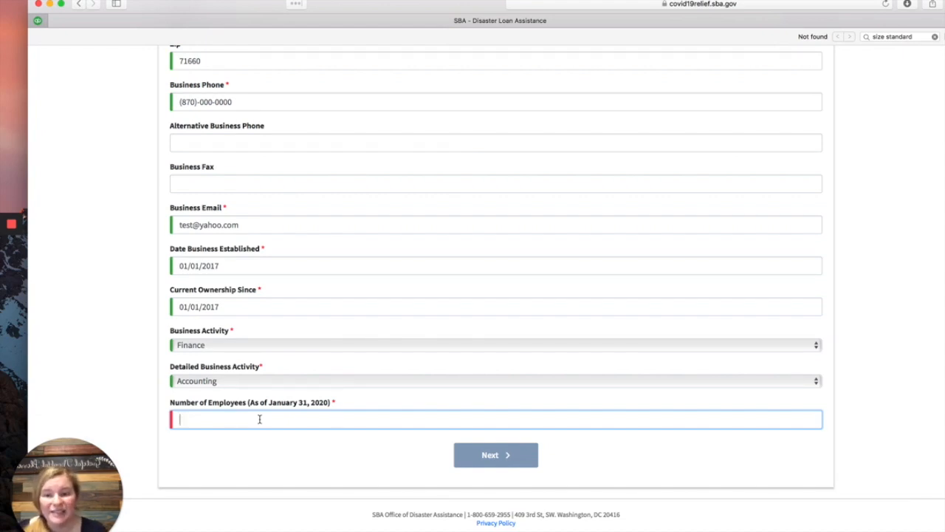
type("3")
key("BackSpace")
type("3")
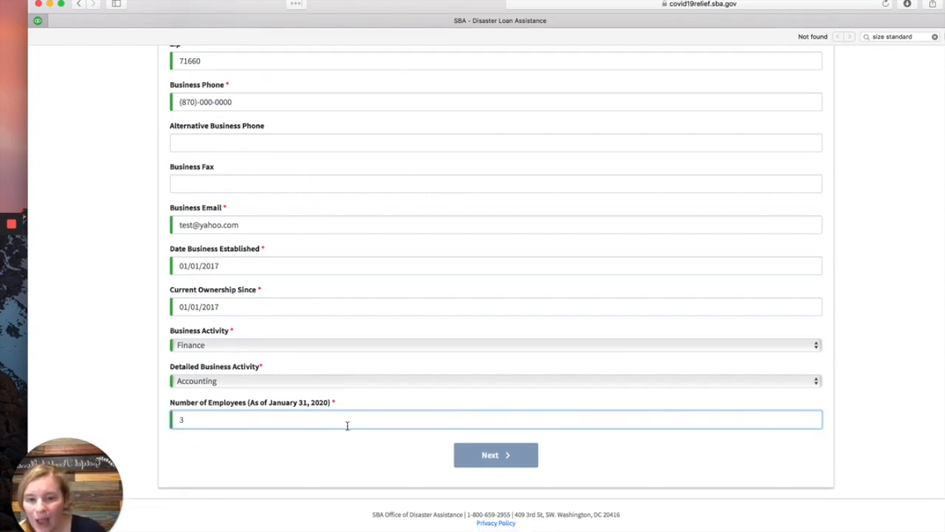
left_click(507, 454)
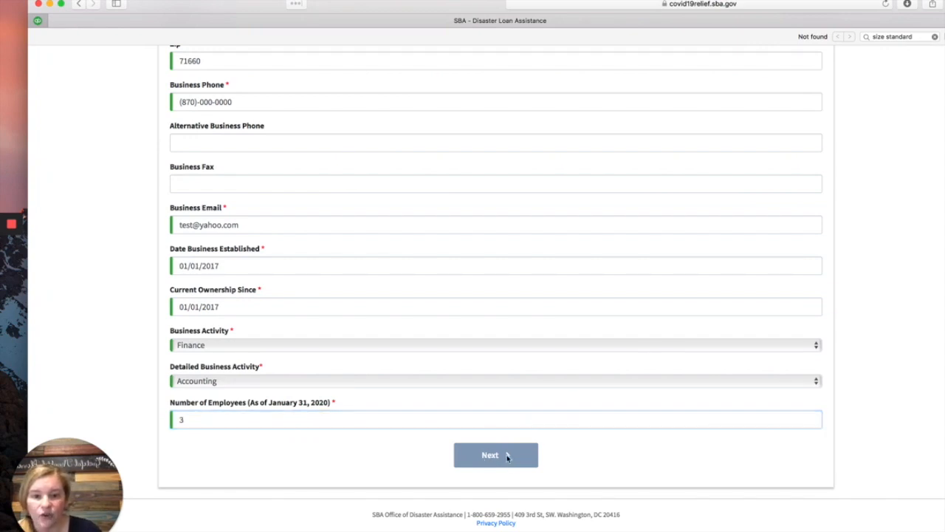
scroll(569, 377, "down", 15)
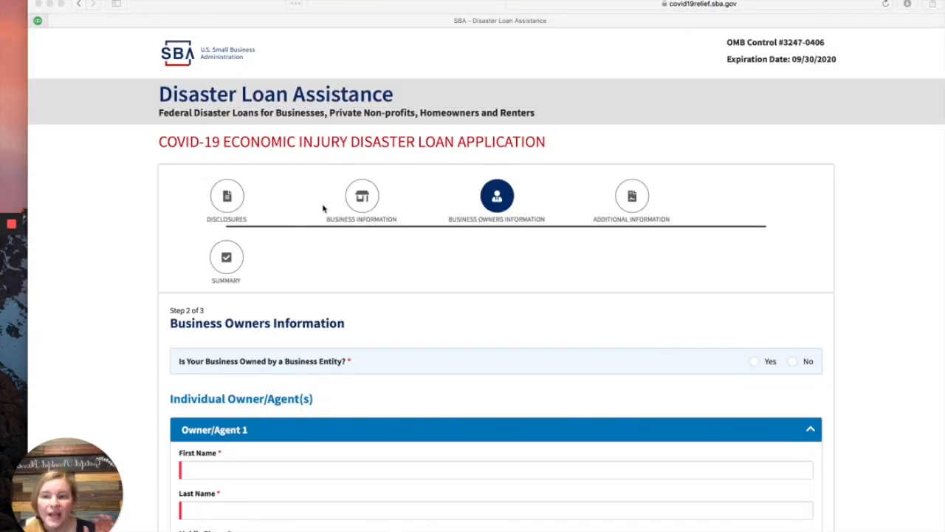
Step: Preview the Parent Entity form via Yes, then answer No to business-entity ownership
scroll(339, 201, "down", 3)
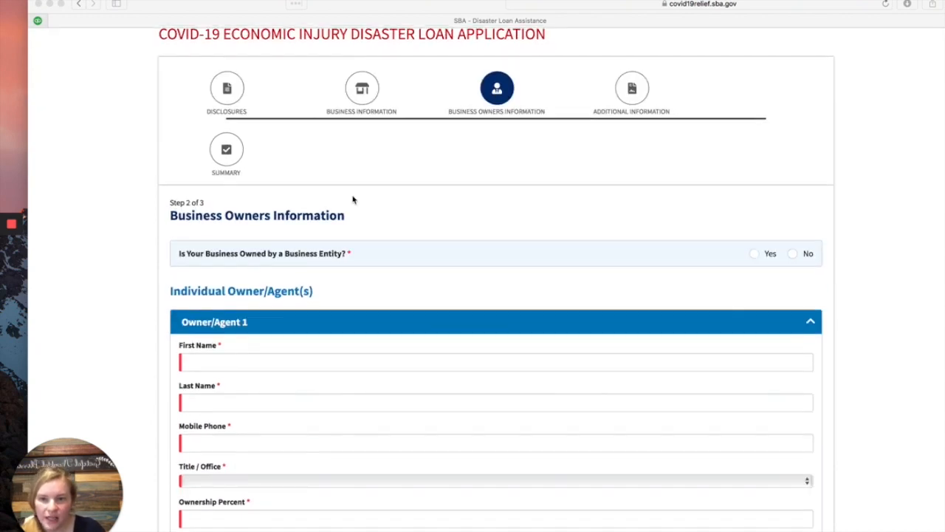
scroll(353, 200, "down", 1)
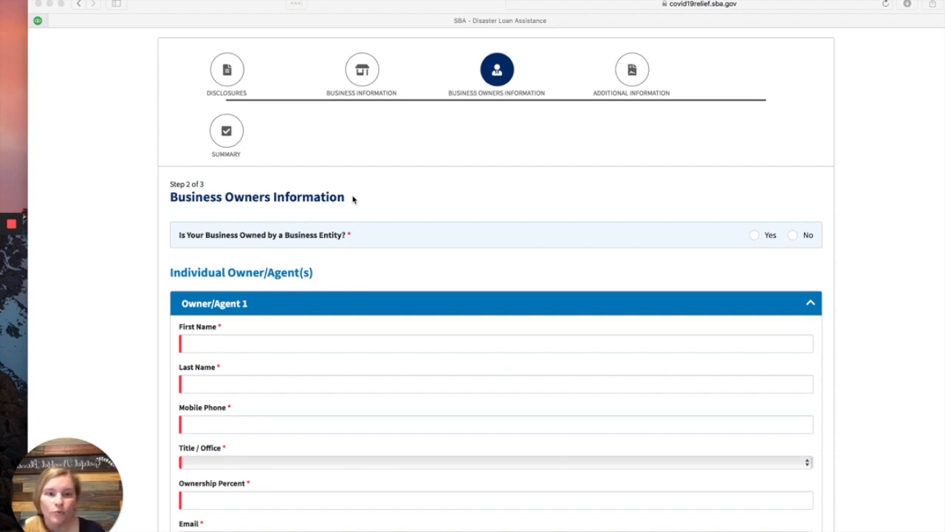
left_click(756, 239)
scroll(648, 285, "down", 2)
left_click(753, 161)
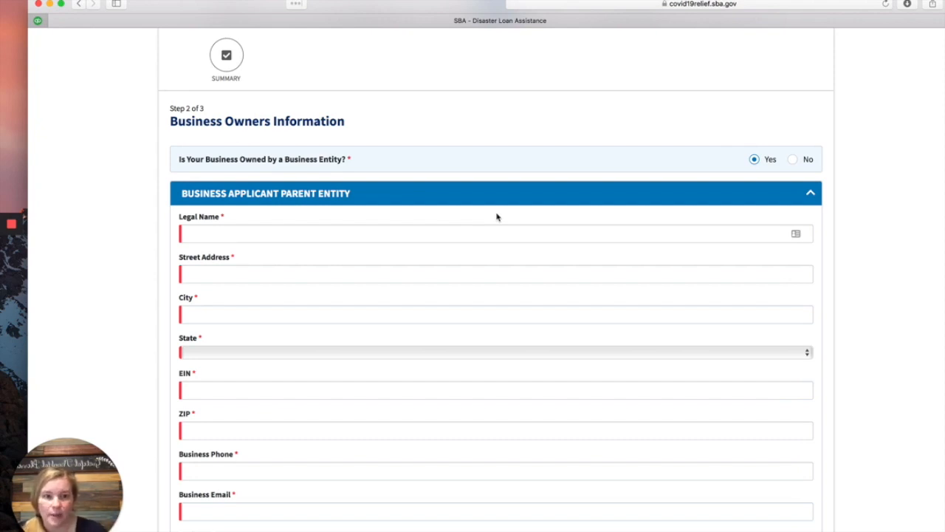
scroll(496, 216, "down", 3)
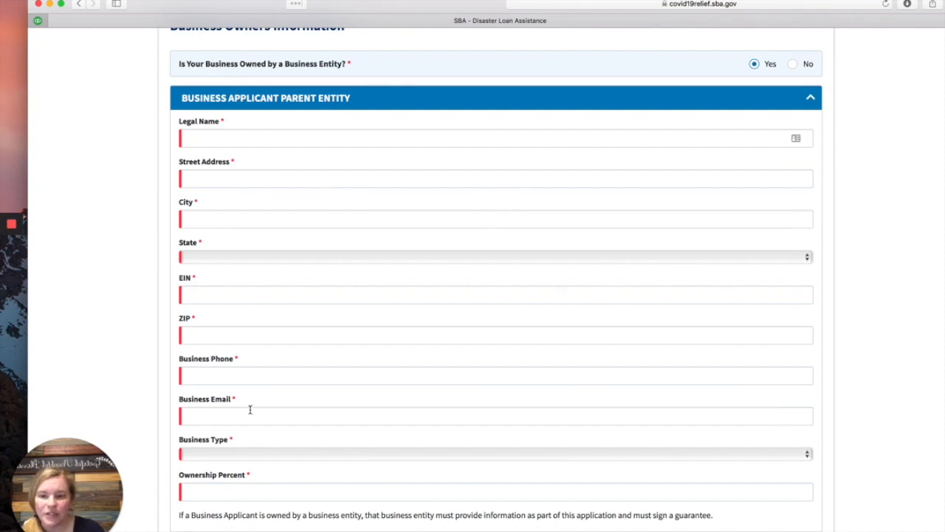
scroll(316, 335, "up", 6)
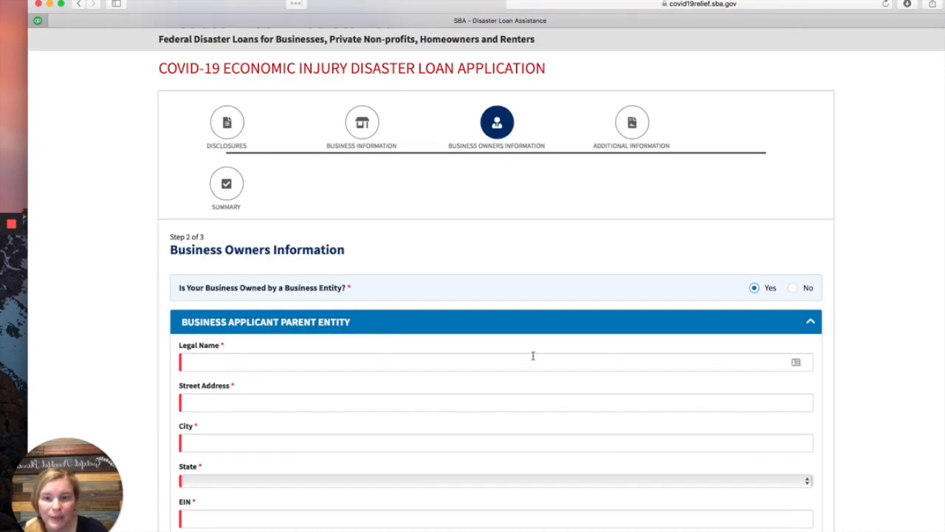
left_click(794, 292)
Step: Enter the owner's first name, last name and mobile phone number
scroll(530, 268, "down", 3)
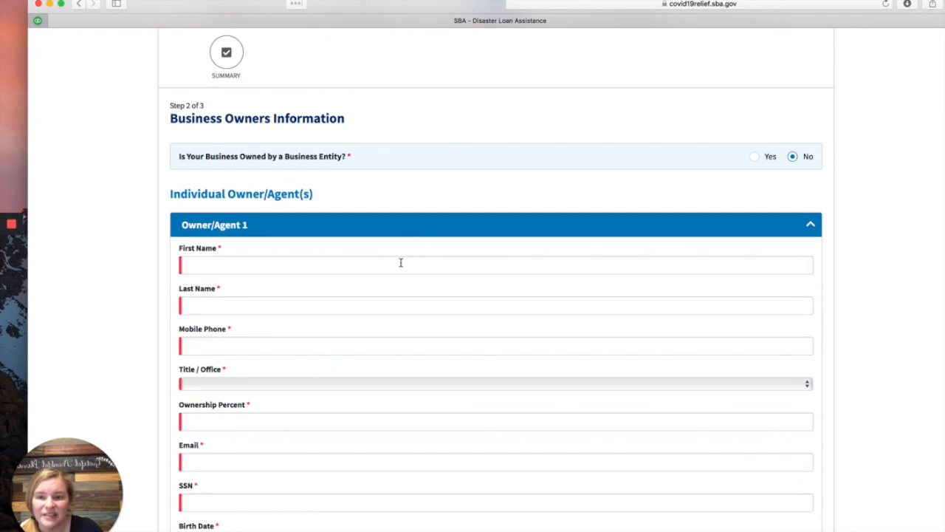
left_click(401, 263)
type("Test")
key("Tab")
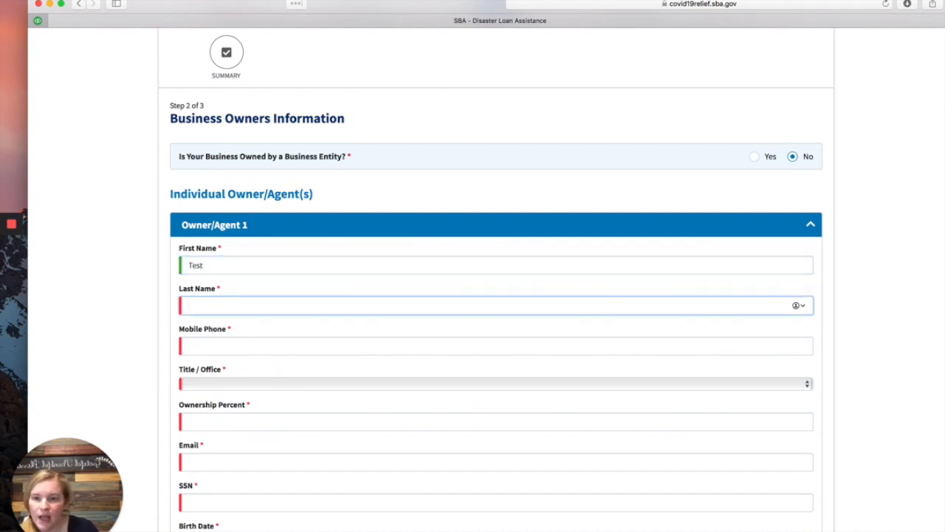
left_click(223, 266)
left_click_drag(223, 266, 176, 264)
type("Your Name")
key("Tab")
type("Last Name")
key("Tab")
type("870)-000-000")
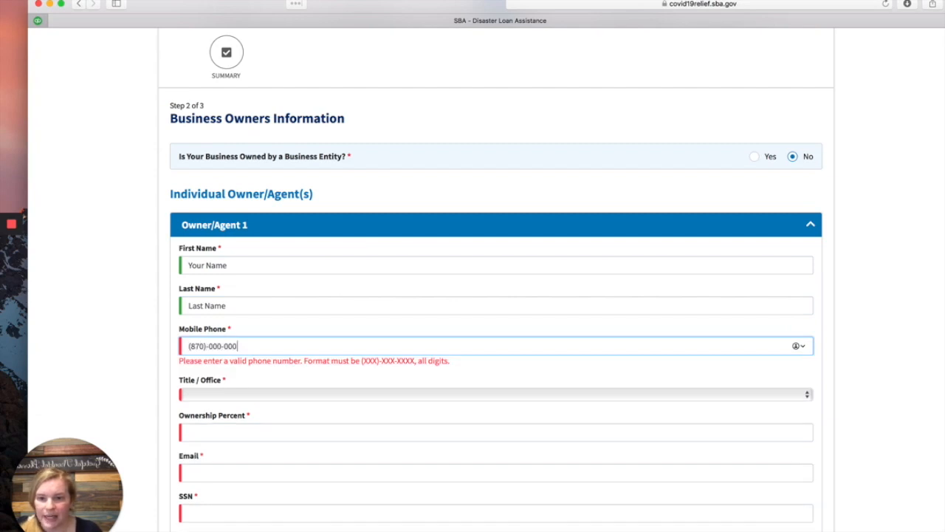
type("0")
Step: Set the owner's title to CEO with 100% ownership, and enter their email and SSN
scroll(201, 344, "down", 3)
left_click(239, 307)
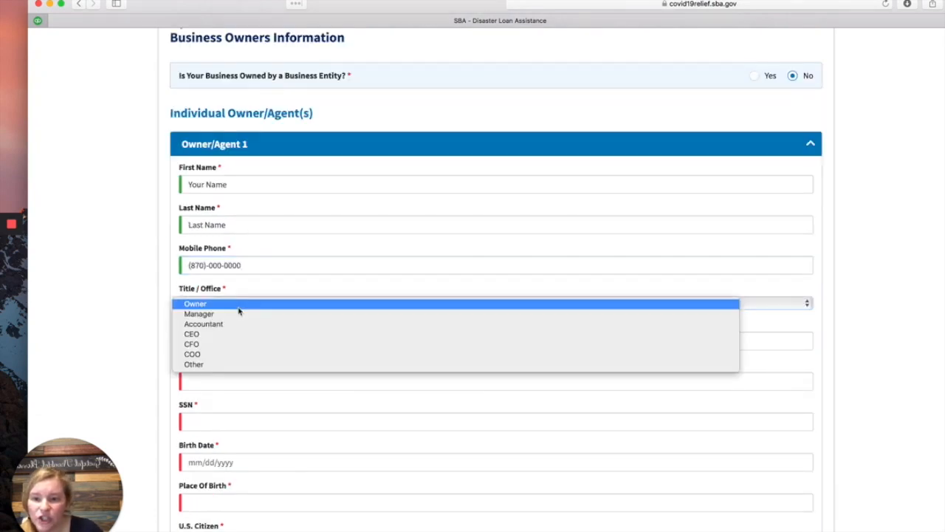
left_click(241, 334)
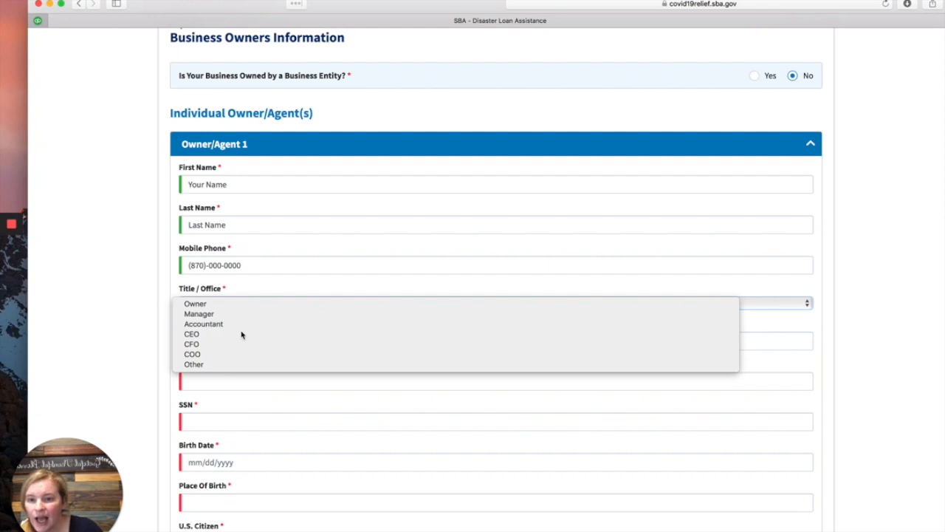
scroll(241, 332, "down", 1)
left_click(249, 318)
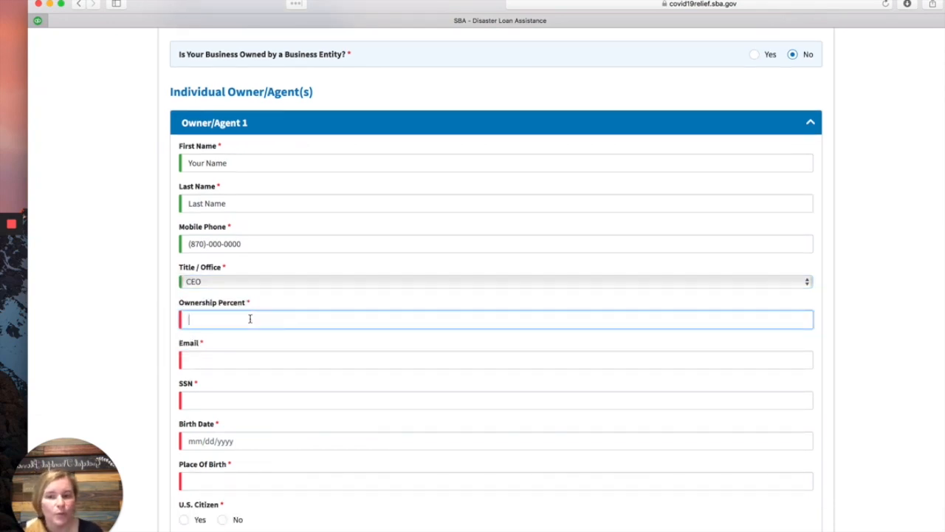
type("100")
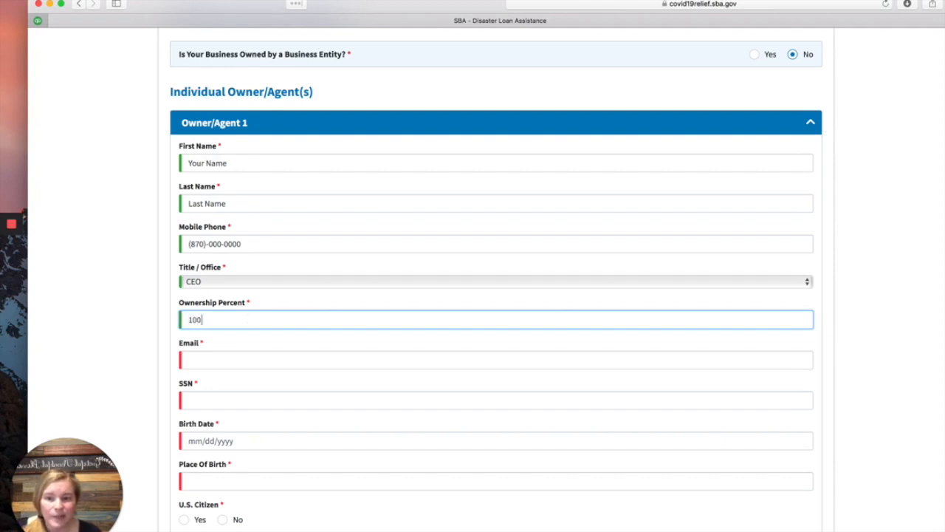
key("Tab")
type("test")
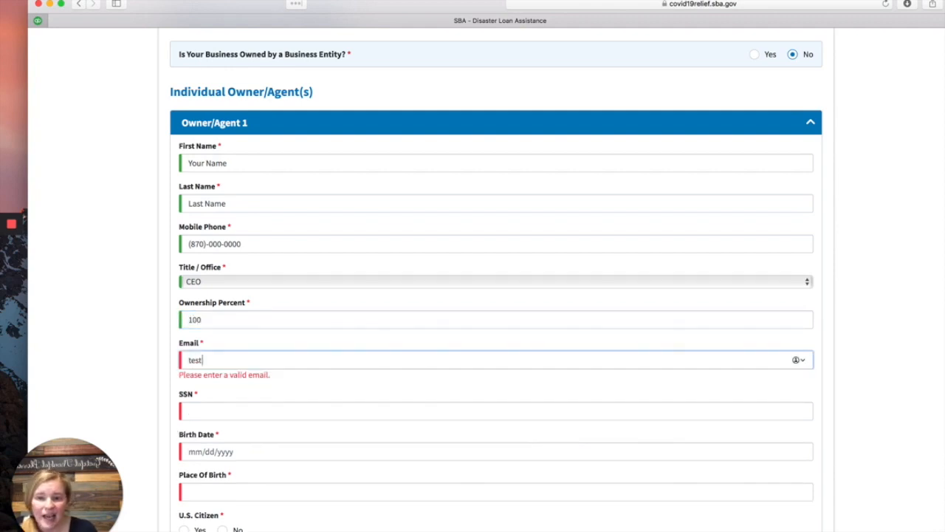
type("@yahoo.com")
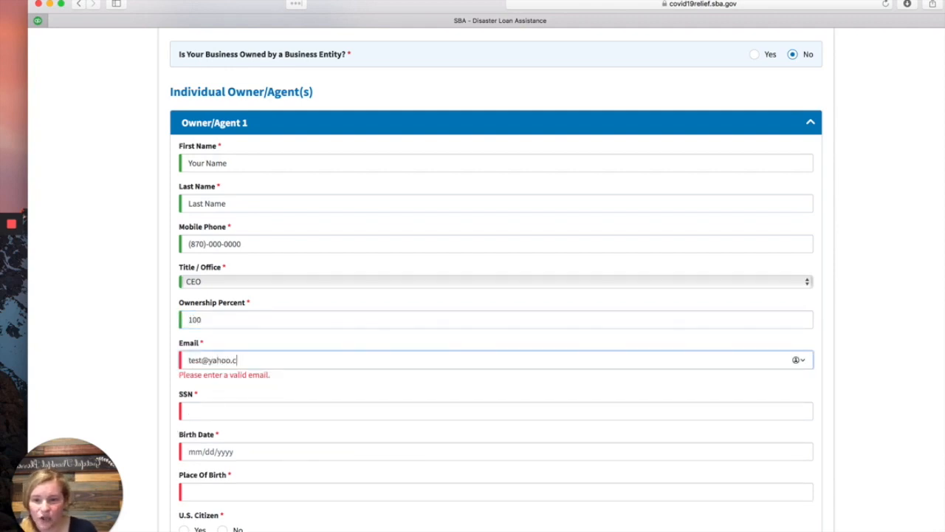
key("Tab")
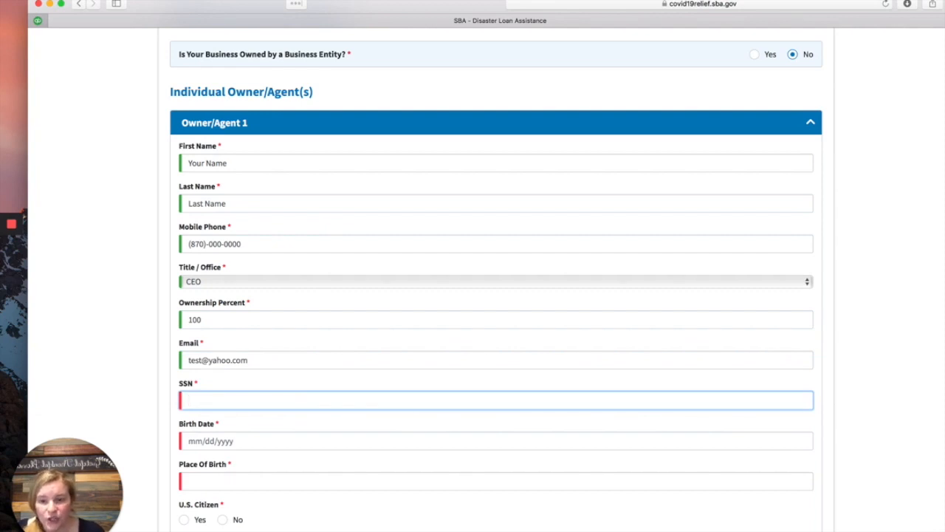
type("000-11-1111")
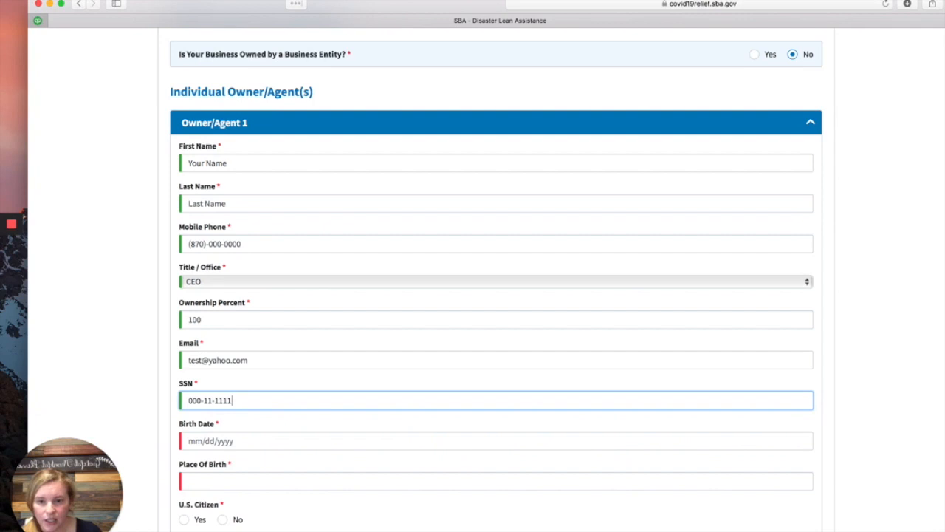
scroll(253, 317, "down", 3)
scroll(252, 318, "down", 2)
left_click(259, 248)
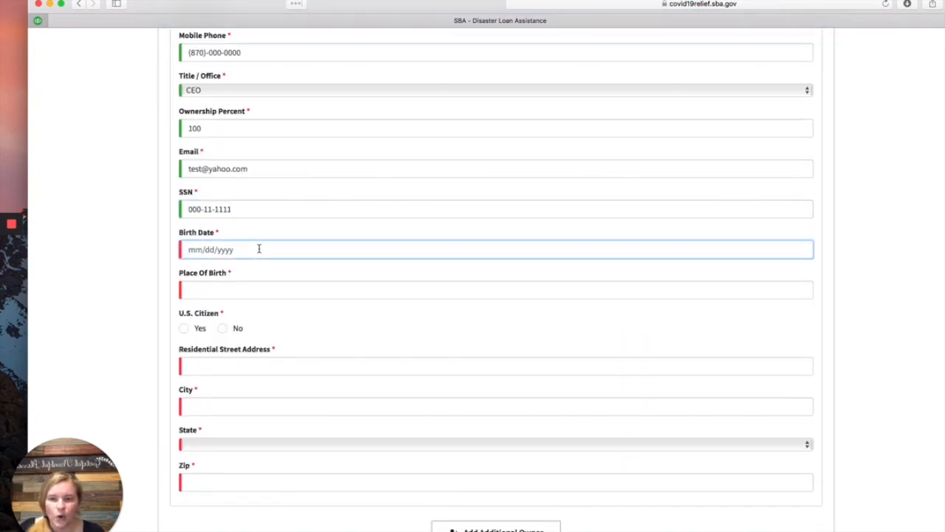
type("06/05")
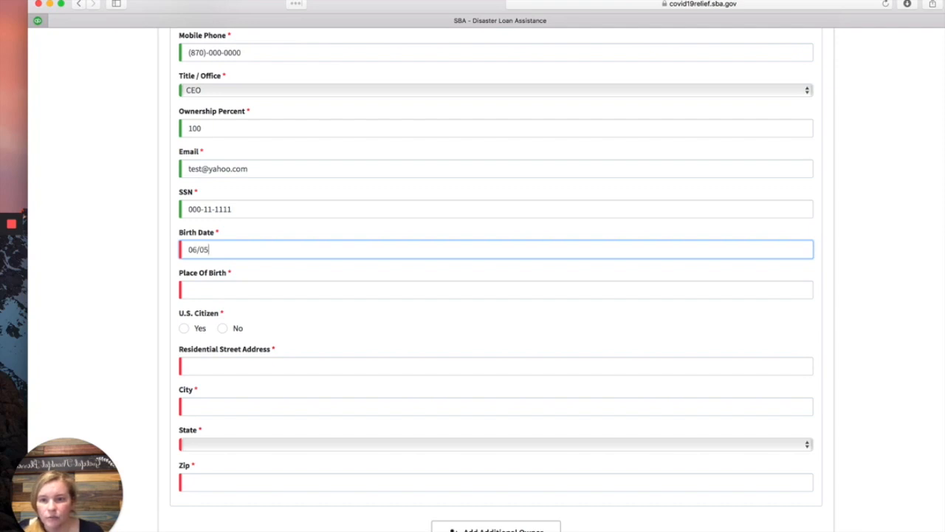
type("/199")
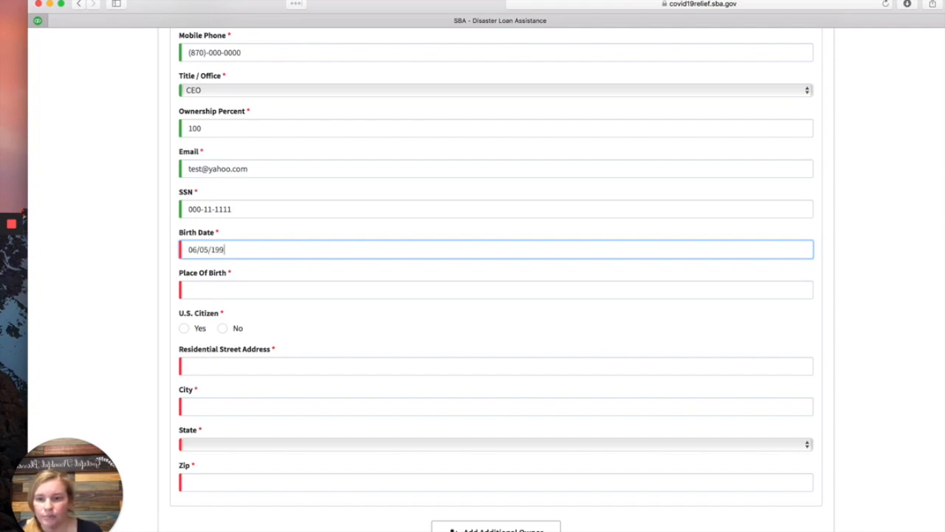
key("BackSpace")
type("84")
key("Tab")
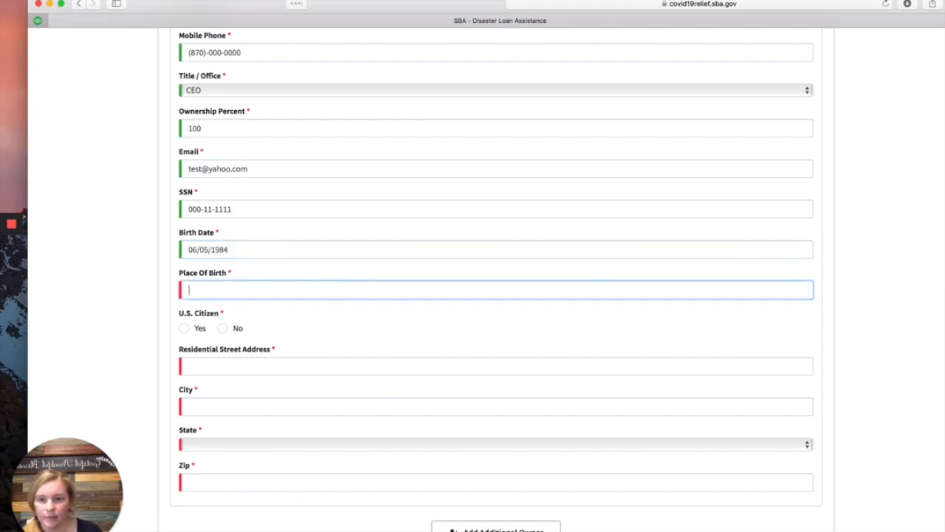
type("Pine")
key("BackSpace")
key("BackSpace")
key("BackSpace")
key("BackSpace")
key("BackSpace")
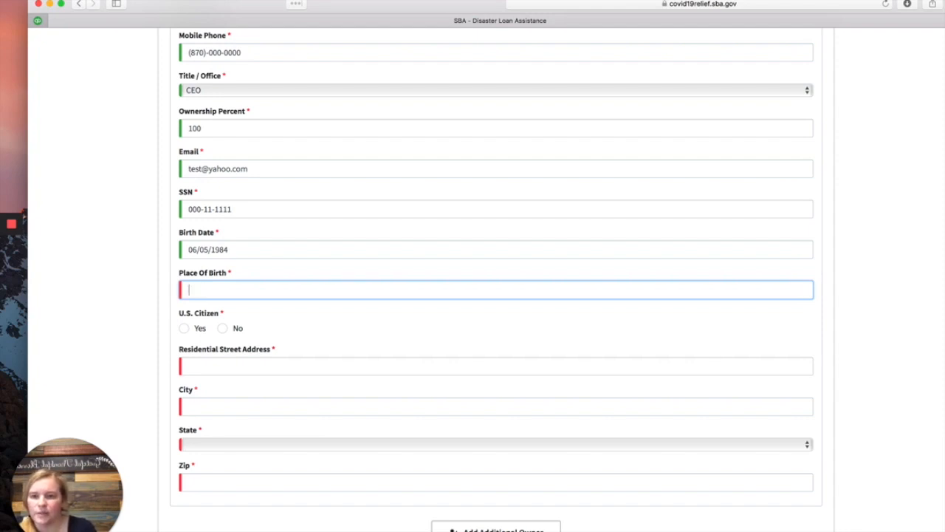
type("Memphis")
key("Tab")
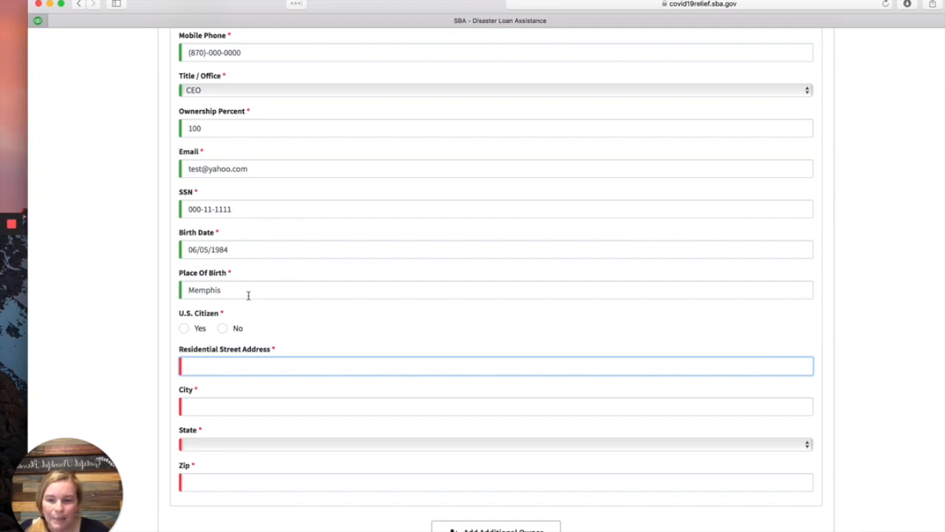
Step: Mark the owner as a U.S. citizen and enter the residential street address
scroll(249, 297, "down", 2)
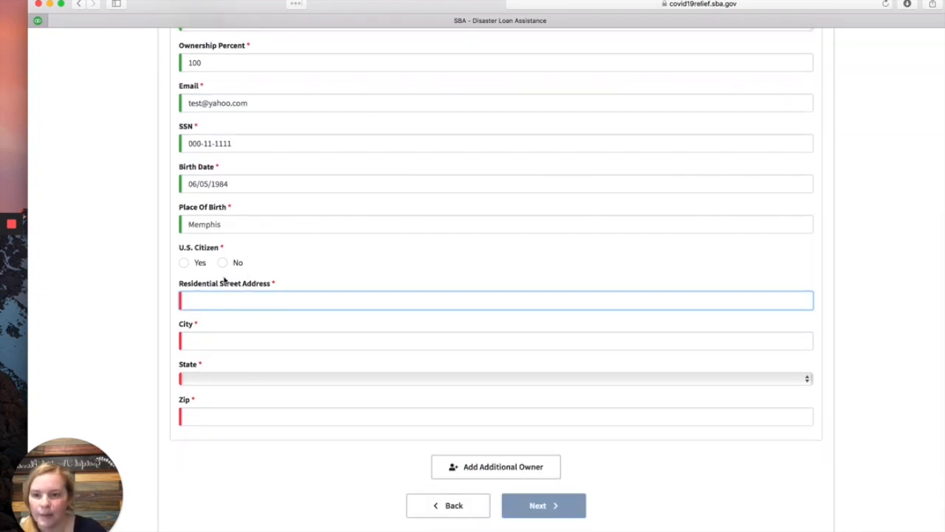
left_click(204, 262)
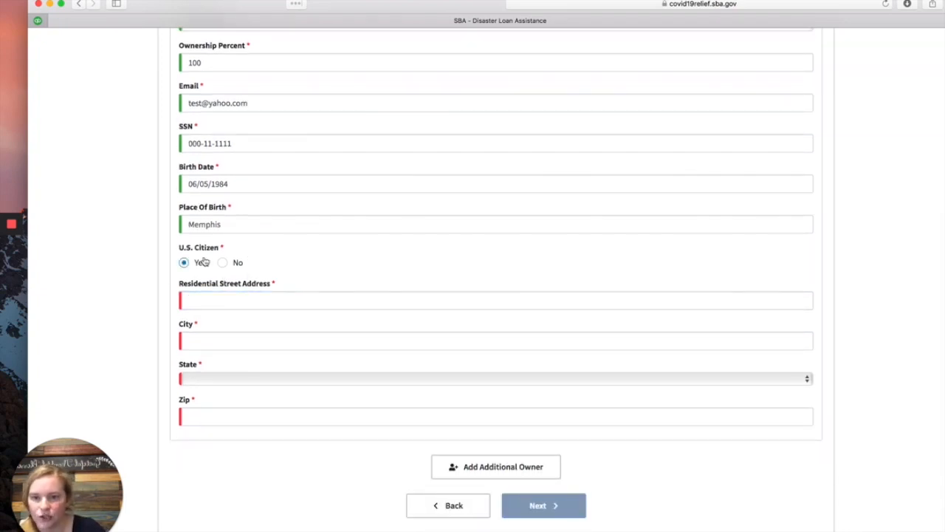
left_click(193, 306)
scroll(239, 315, "down", 2)
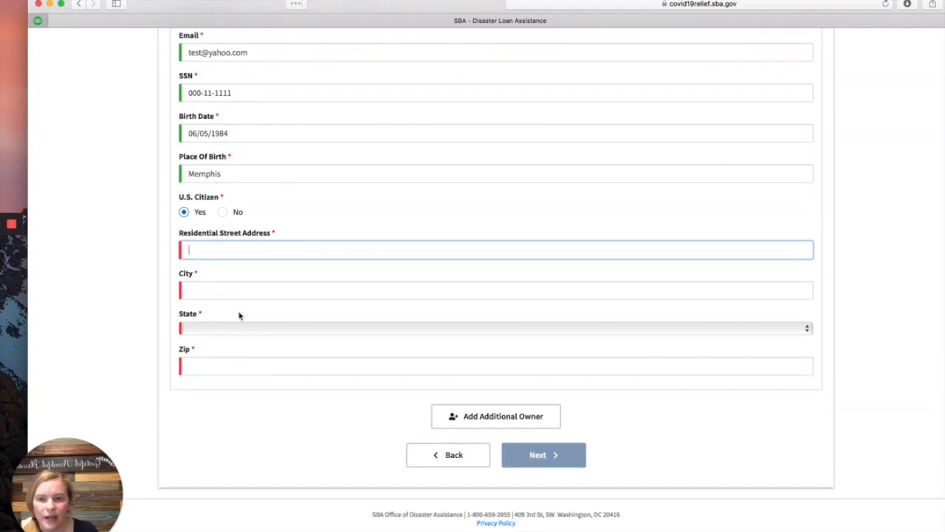
type("15 Test")
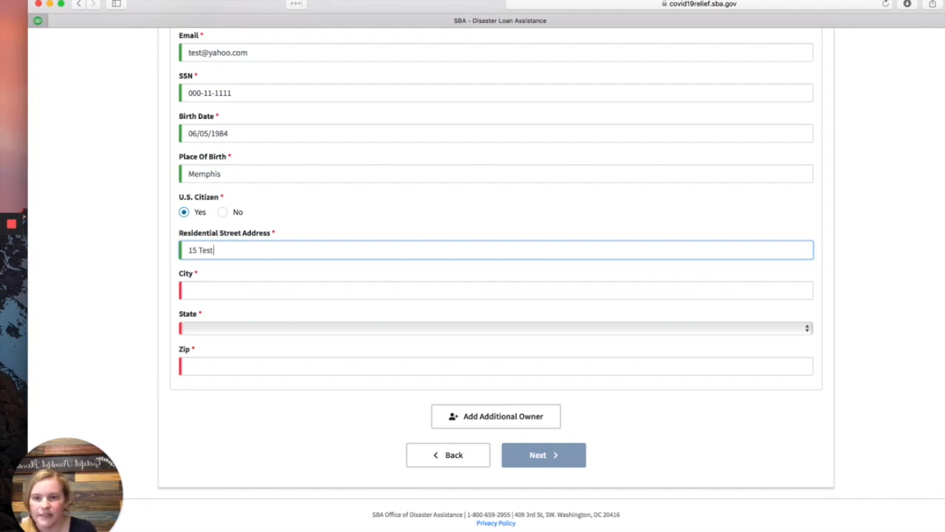
Step: Fill in the residential city, choose Washington as the state, and enter the zip code
key("Tab")
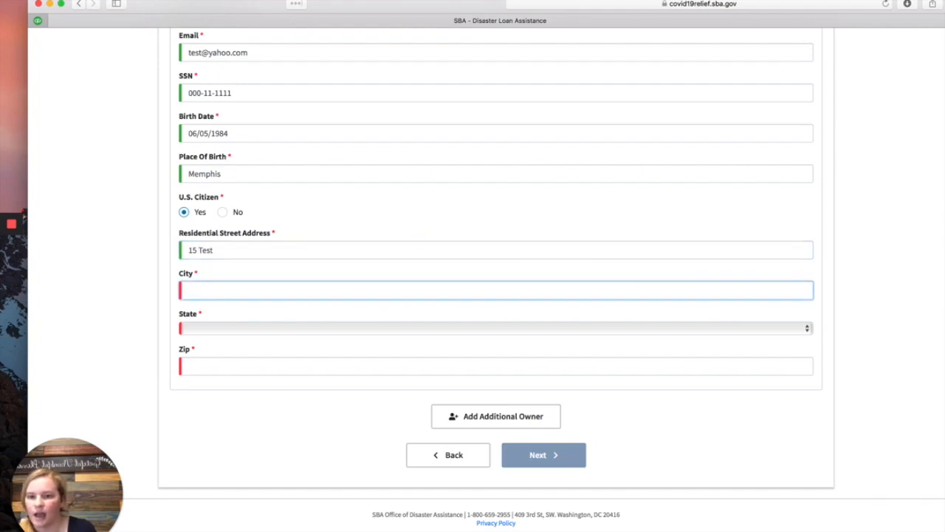
type("Memphis")
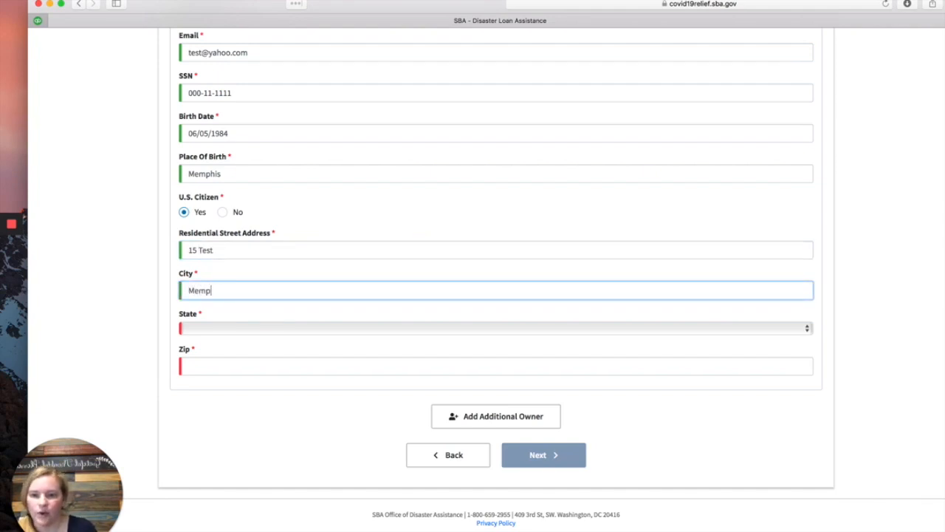
key("Tab")
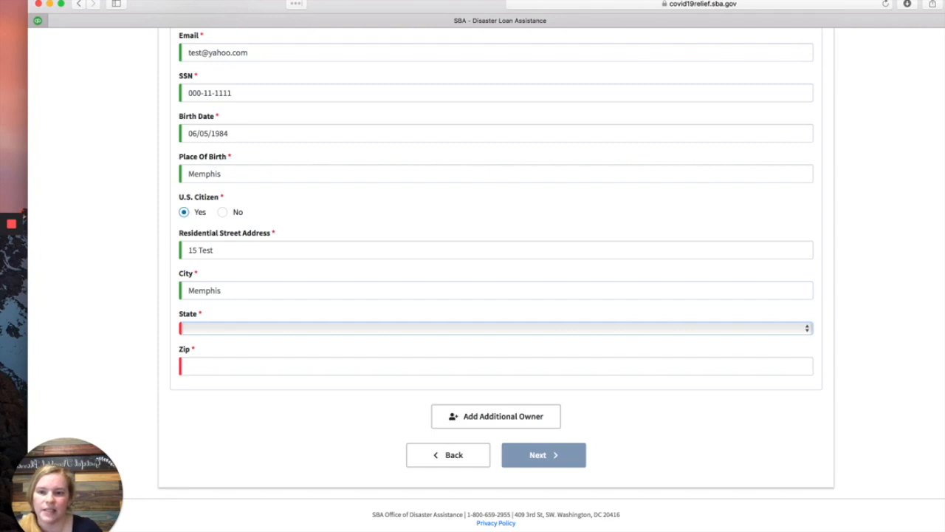
left_click(230, 329)
scroll(226, 521, "down", 10)
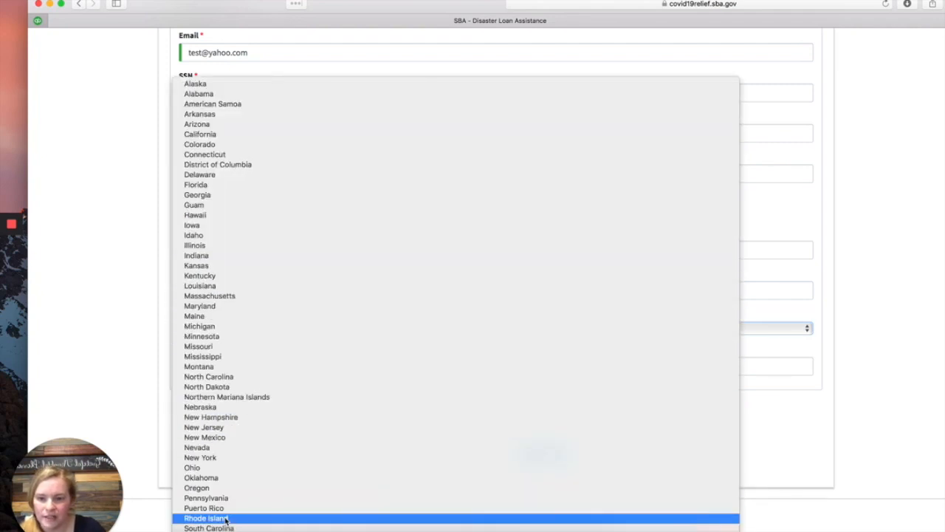
left_click(227, 520)
left_click(214, 366)
type("71356")
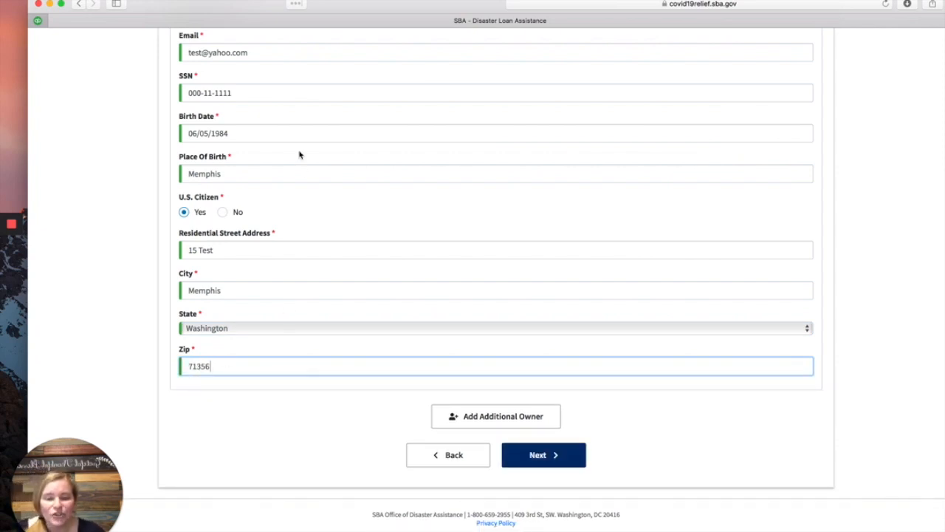
Step: Go to Additional Information and answer No to the riot/obscenity, debarment and criminal-charges questions
left_click(552, 457)
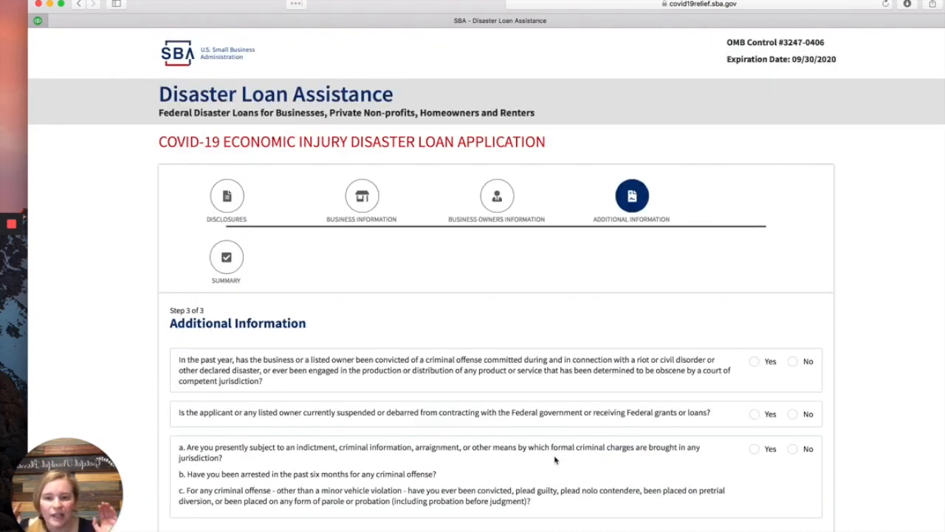
scroll(555, 460, "down", 3)
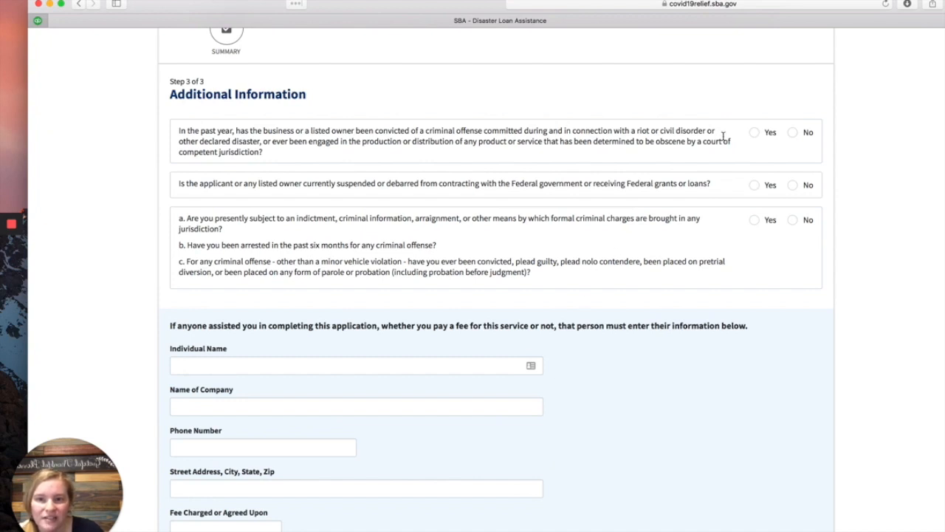
left_click(793, 132)
left_click(792, 184)
left_click(793, 219)
scroll(802, 184, "down", 3)
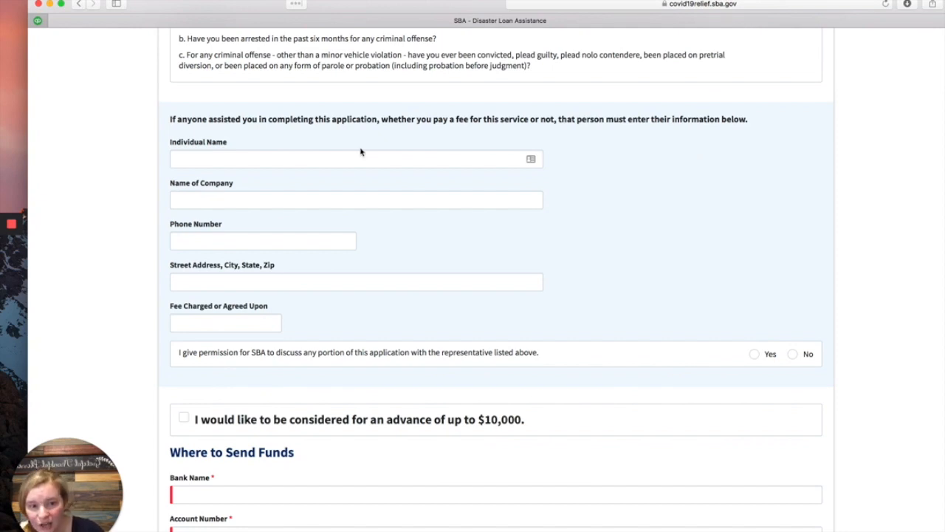
scroll(415, 352, "down", 1)
scroll(414, 351, "down", 4)
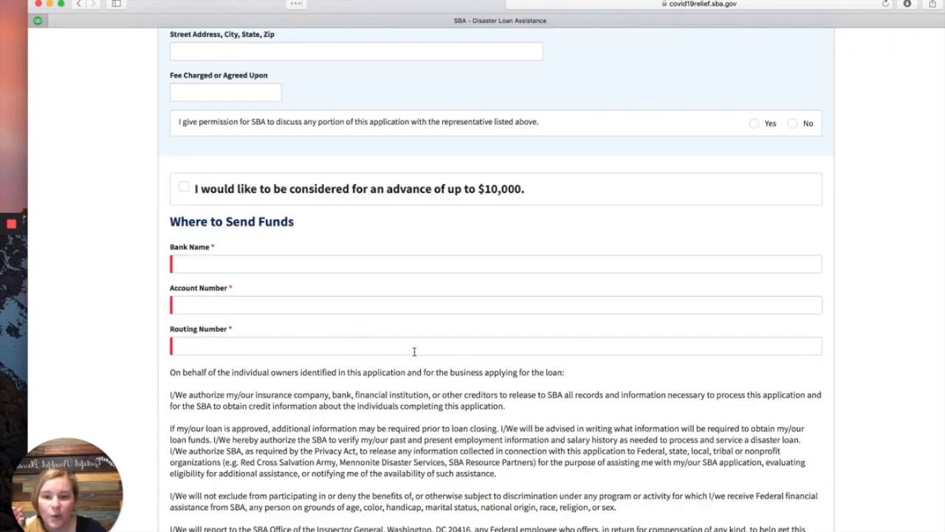
Step: Tick the box requesting consideration for an advance of up to $10,000
left_click(183, 187)
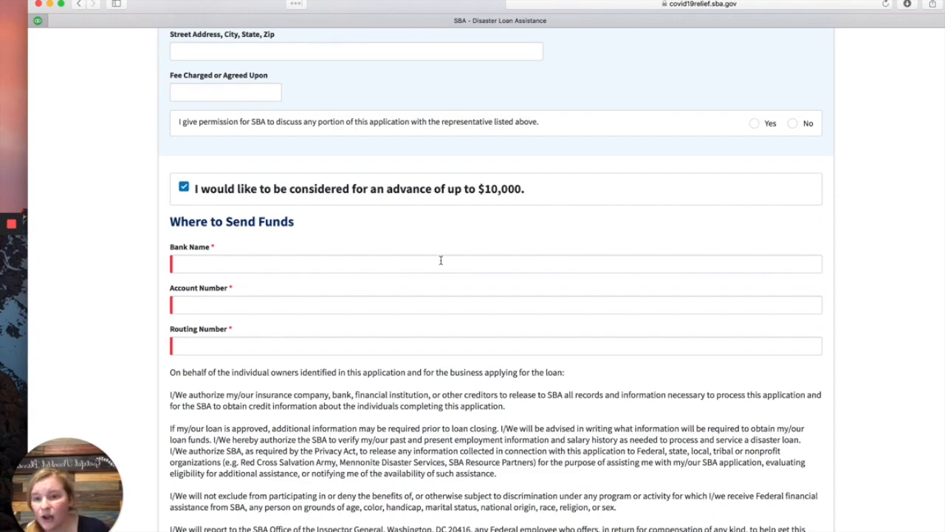
scroll(441, 260, "down", 3)
scroll(441, 260, "down", 5)
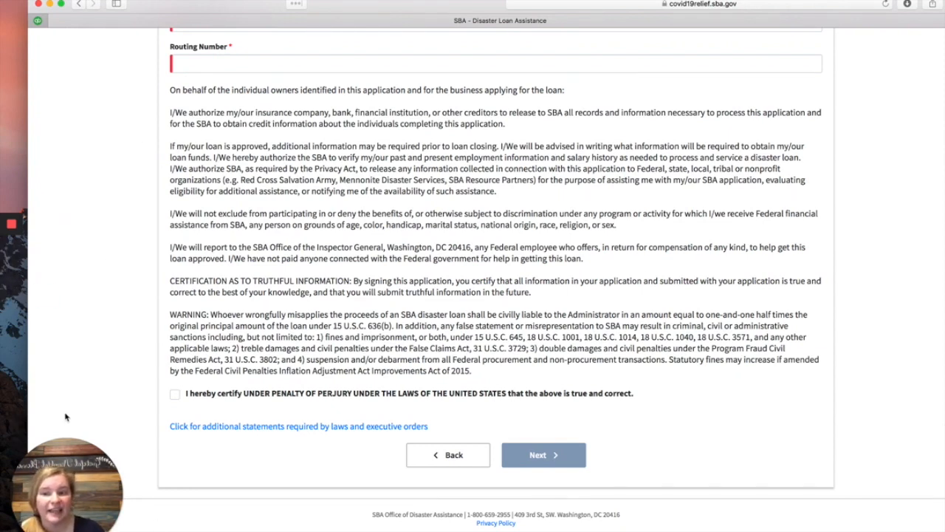
left_click(78, 475)
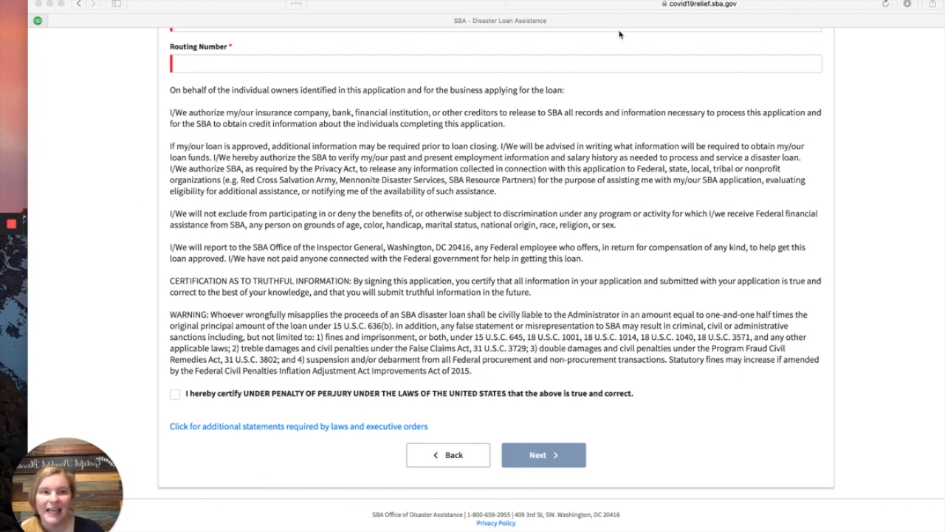
mouse_move(15, 226)
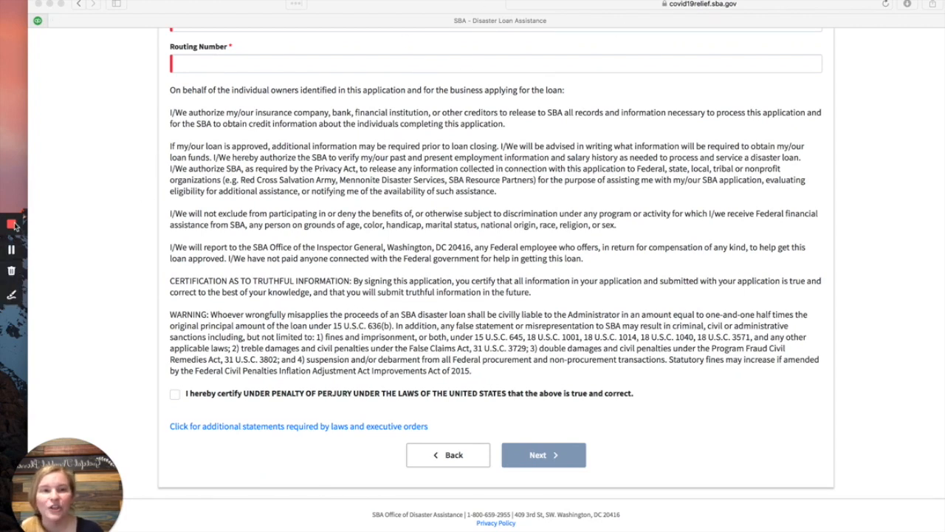